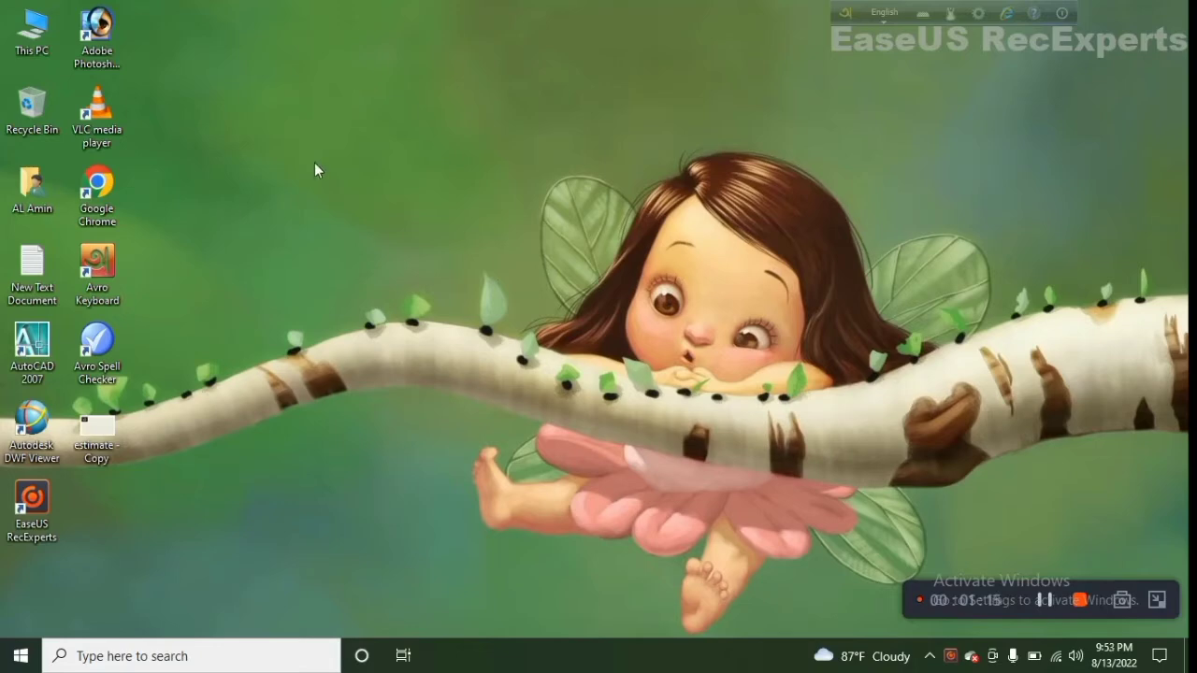
Open Google Chrome in a maximized window using the profile that has a photo avatar
{"action": "double_click", "coordinate": [101, 195]}
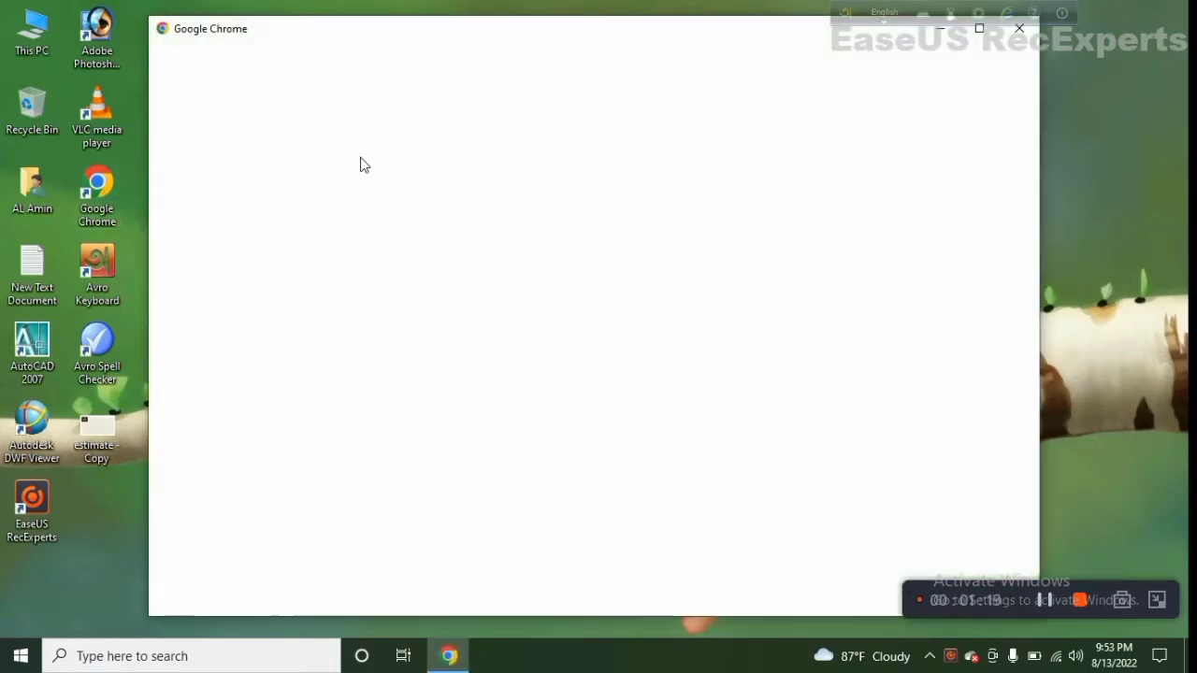
{"action": "left_click", "coordinate": [977, 28]}
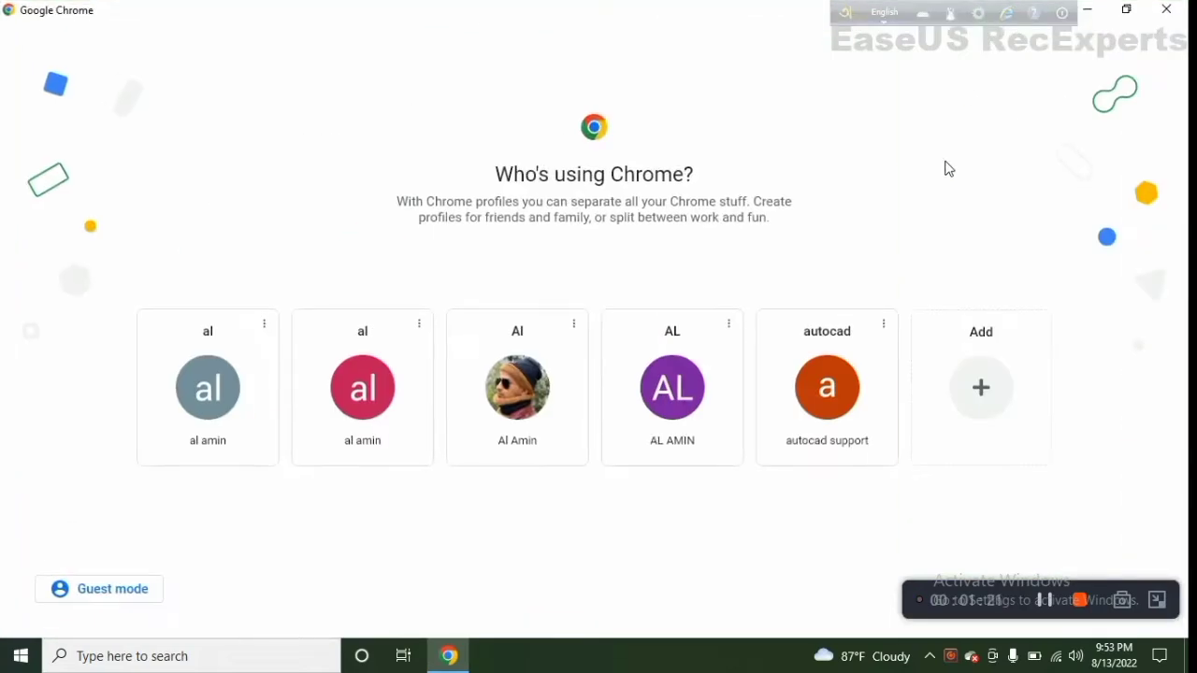
{"action": "left_click", "coordinate": [512, 400]}
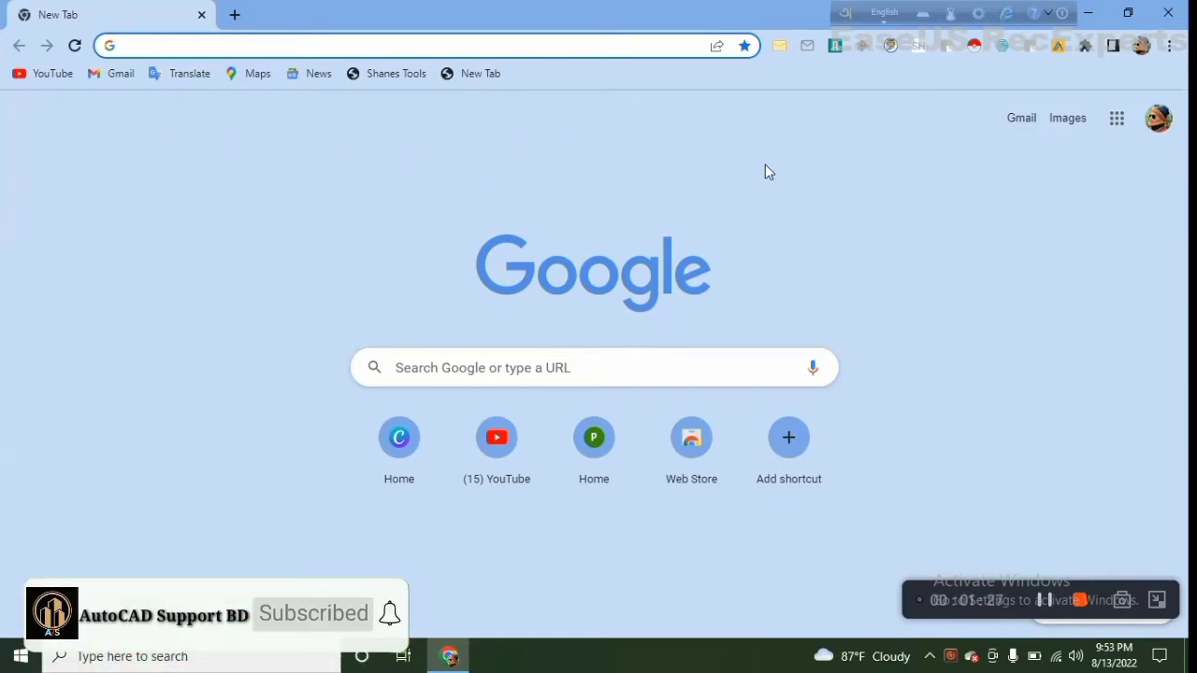
Open Google Drive from the Google apps list on the new tab page
{"action": "left_click", "coordinate": [1134, 134]}
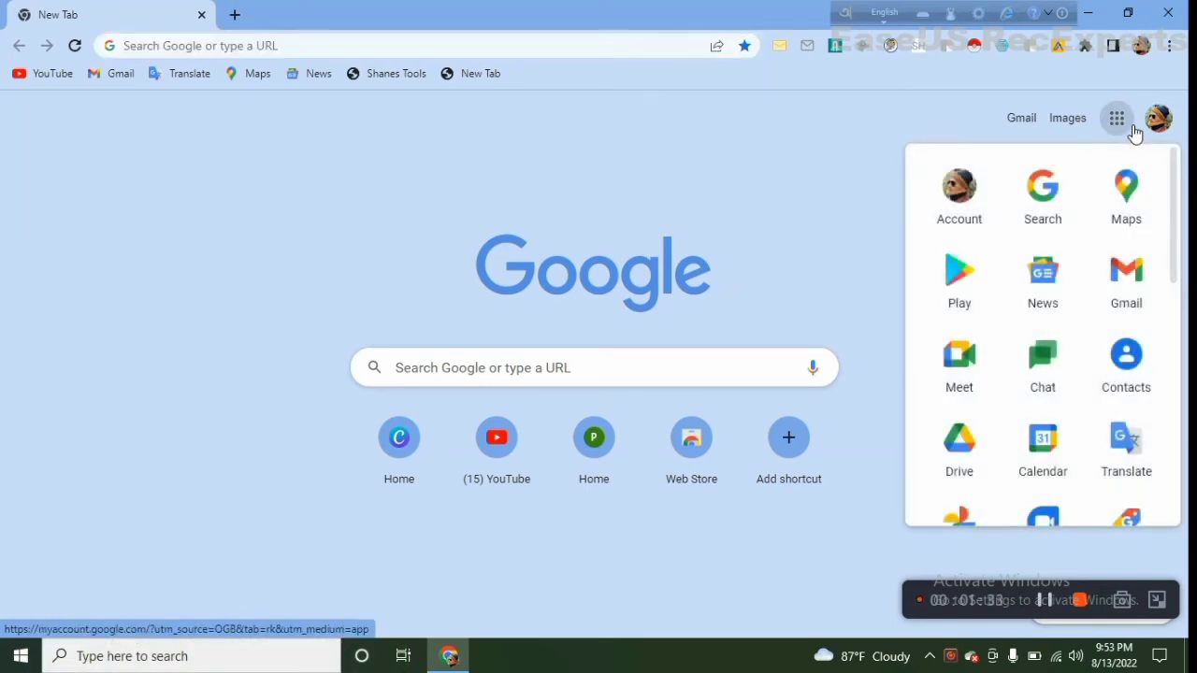
{"action": "left_click", "coordinate": [993, 313]}
{"action": "scroll", "coordinate": [973, 394], "scroll_direction": "down", "scroll_amount": 1}
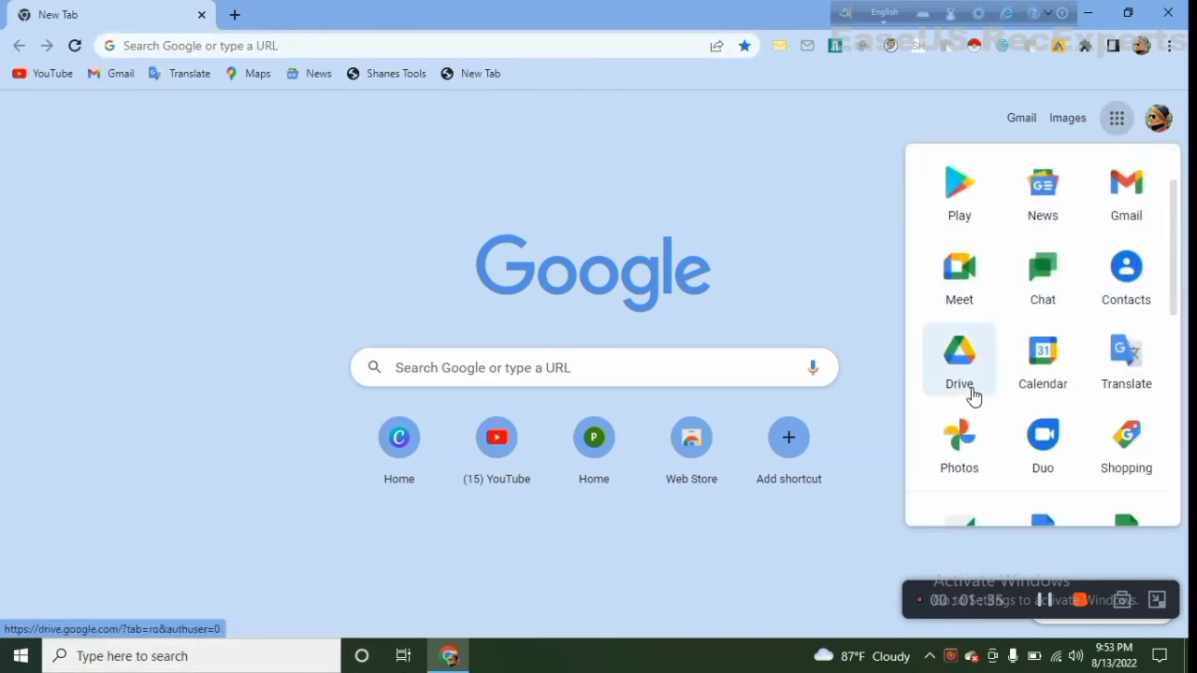
{"action": "left_click", "coordinate": [969, 384]}
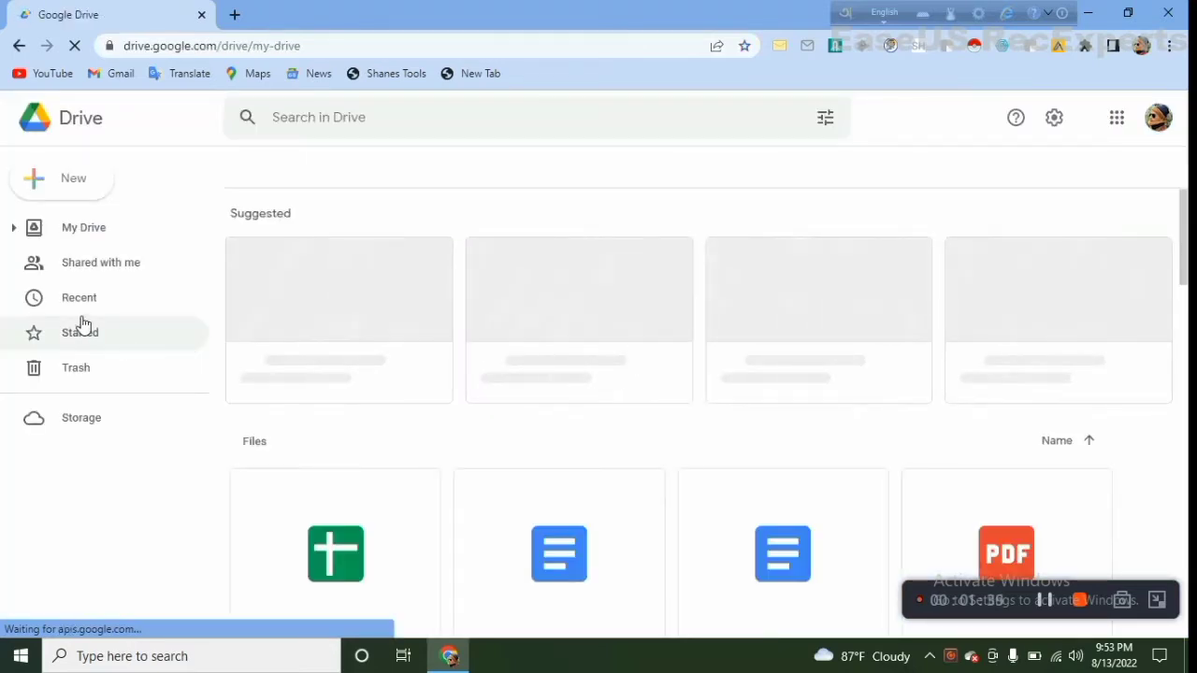
Start a file upload to My Drive and look for the computer's disk drives in the file chooser
{"action": "left_click", "coordinate": [73, 187]}
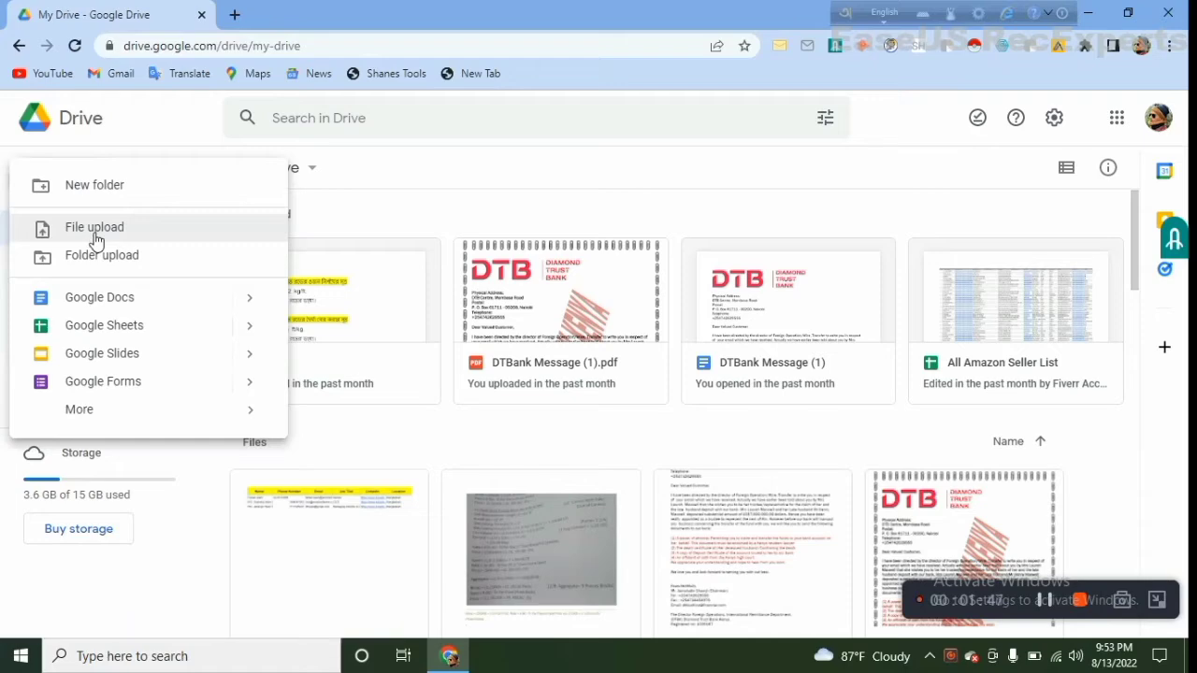
{"action": "left_click", "coordinate": [95, 239]}
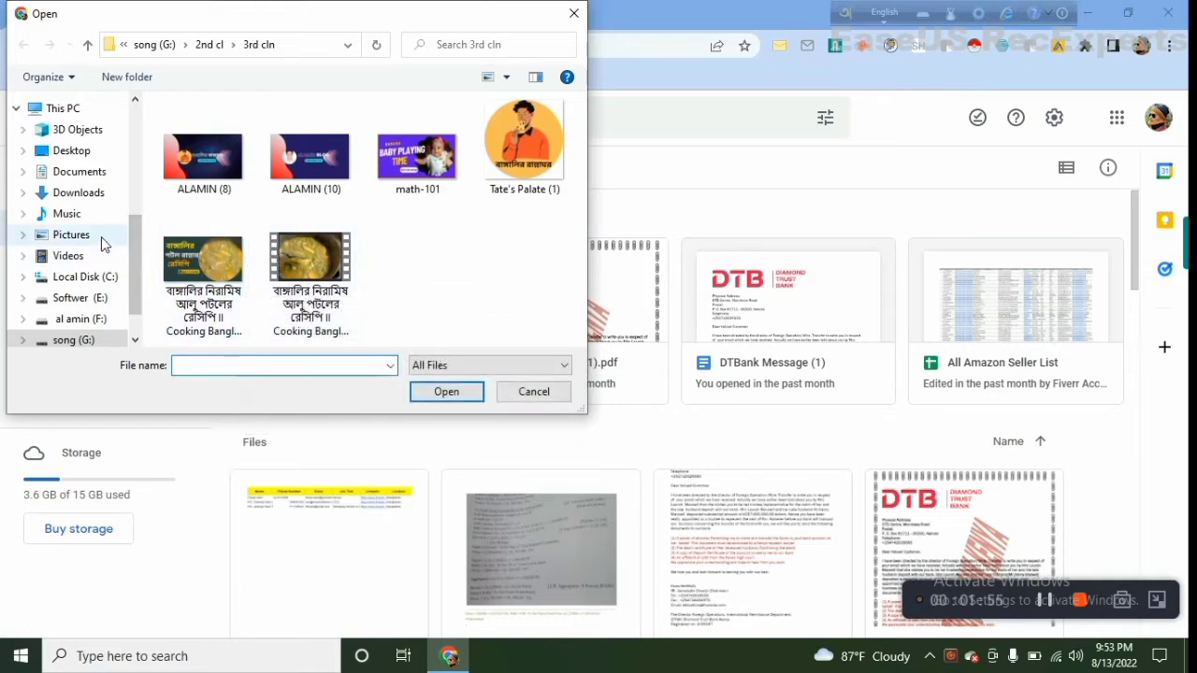
{"action": "scroll", "coordinate": [84, 248], "scroll_direction": "down", "scroll_amount": 1}
{"action": "scroll", "coordinate": [69, 269], "scroll_direction": "down", "scroll_amount": 1}
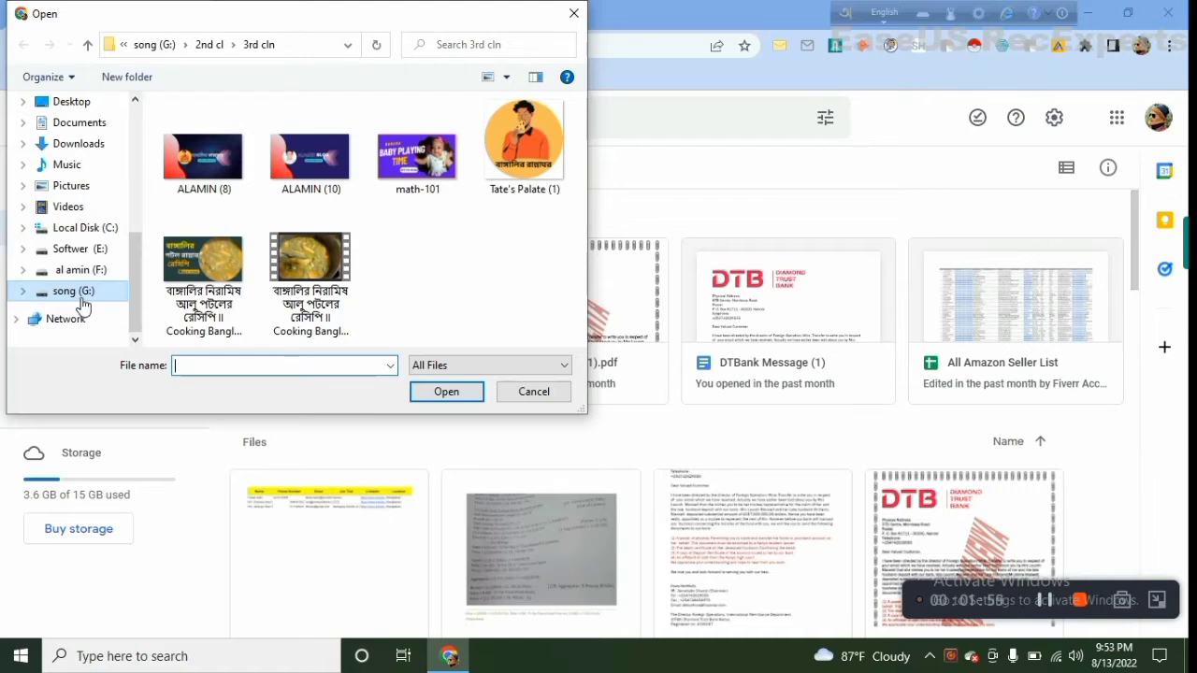
{"action": "left_click", "coordinate": [84, 271]}
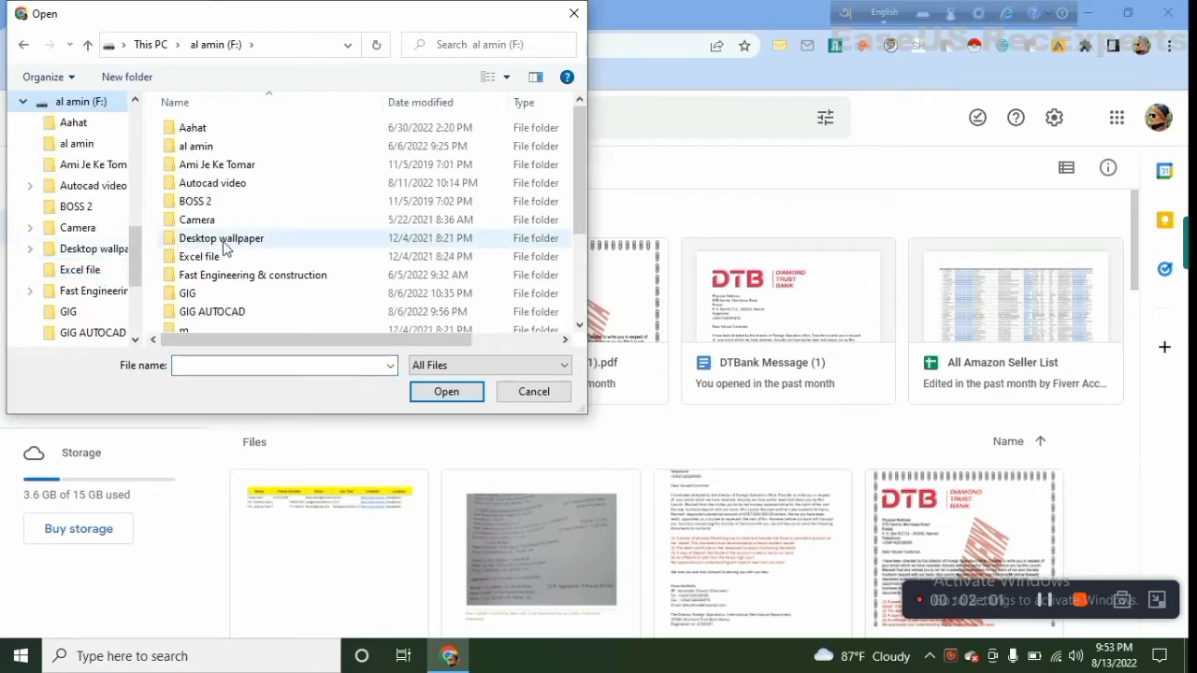
{"action": "scroll", "coordinate": [224, 246], "scroll_direction": "down", "scroll_amount": 3}
{"action": "scroll", "coordinate": [91, 313], "scroll_direction": "down", "scroll_amount": 1}
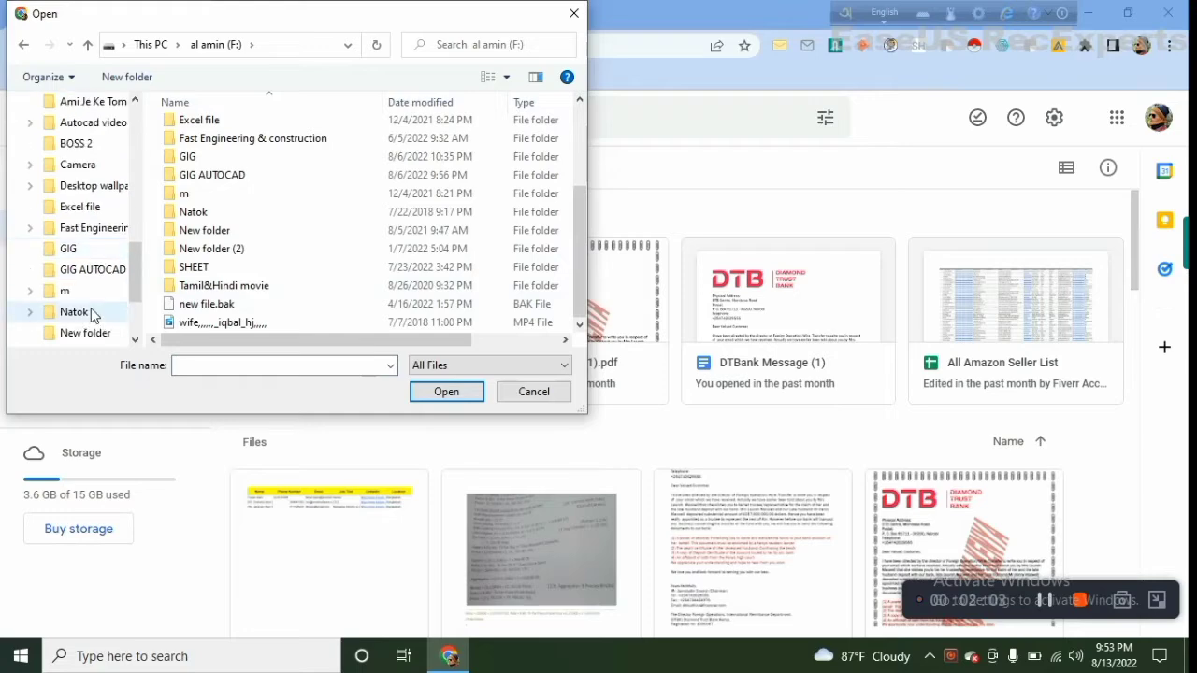
{"action": "scroll", "coordinate": [91, 311], "scroll_direction": "down", "scroll_amount": 2}
{"action": "left_click", "coordinate": [89, 269]}
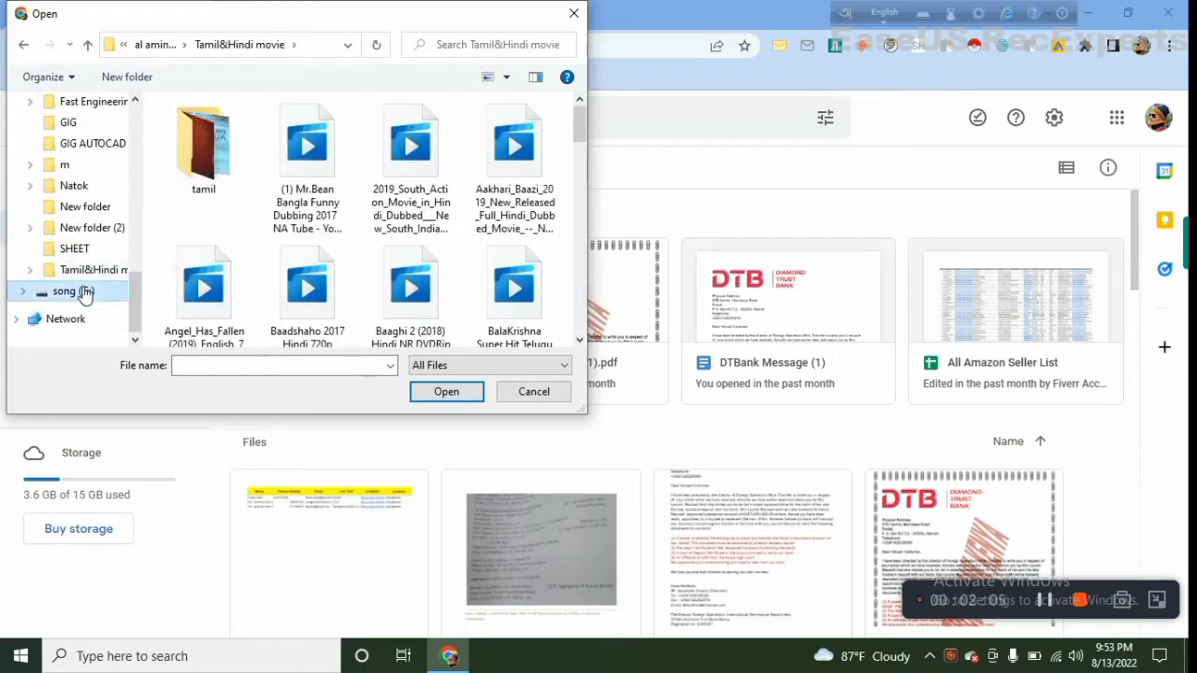
{"action": "left_click", "coordinate": [75, 291]}
{"action": "scroll", "coordinate": [184, 297], "scroll_direction": "down", "scroll_amount": 1}
{"action": "scroll", "coordinate": [185, 297], "scroll_direction": "down", "scroll_amount": 2}
{"action": "double_click", "coordinate": [213, 304]}
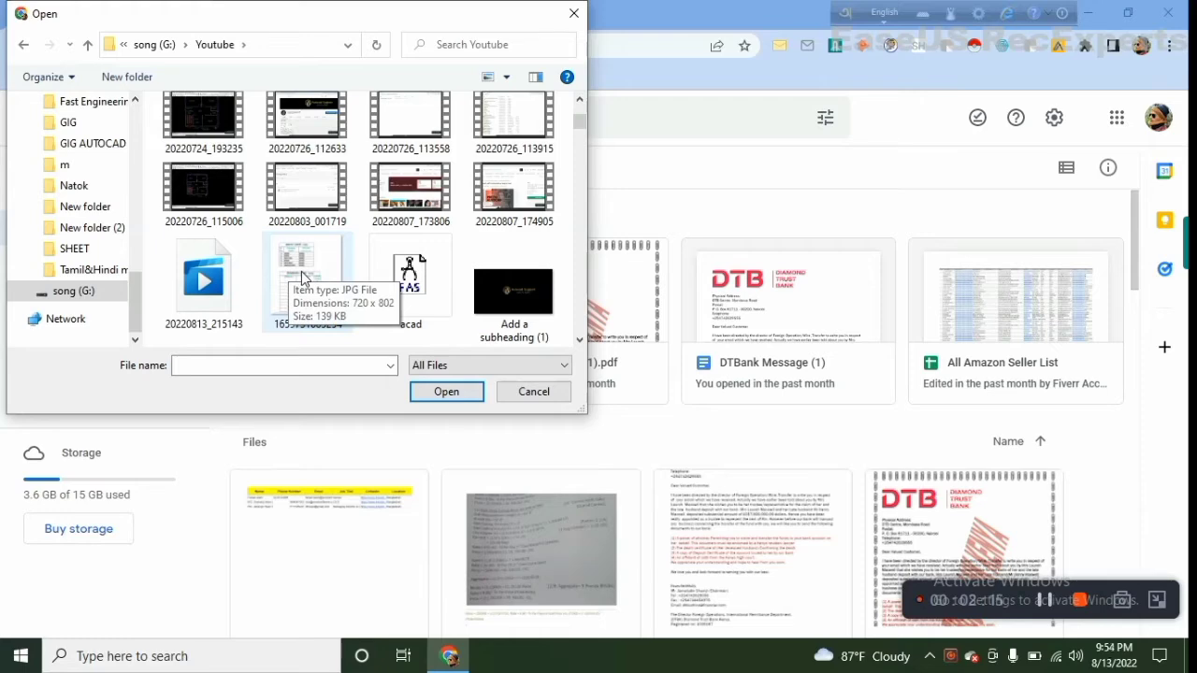
{"action": "left_click", "coordinate": [311, 271]}
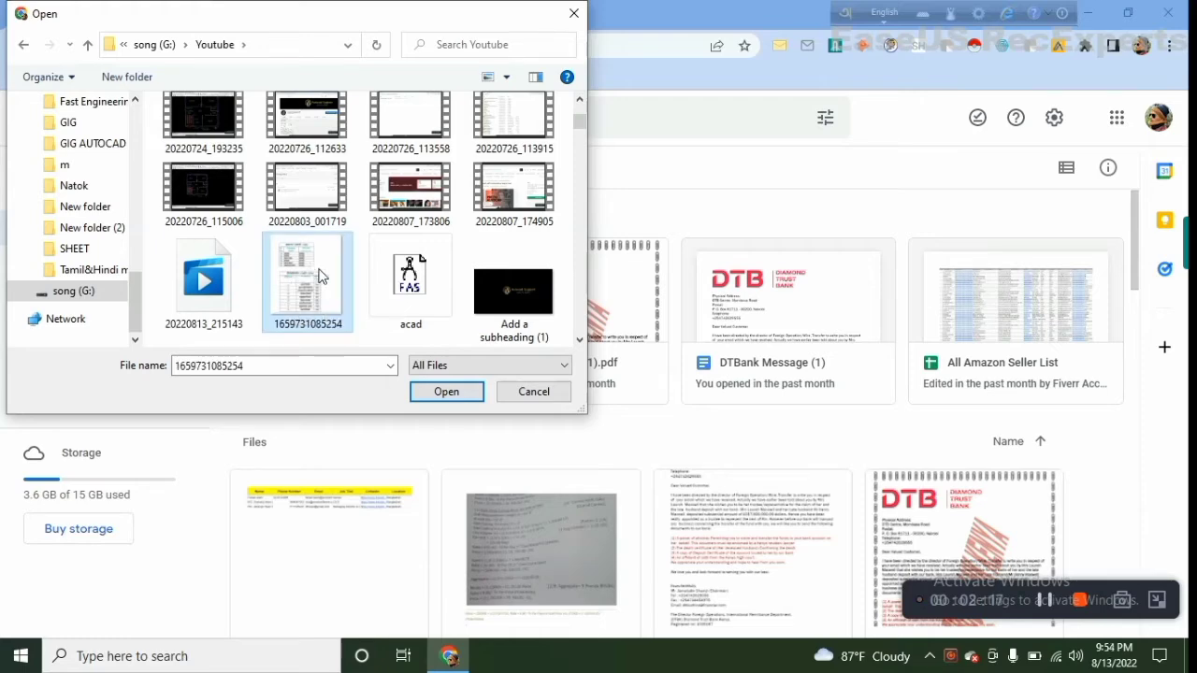
{"action": "left_click", "coordinate": [459, 396]}
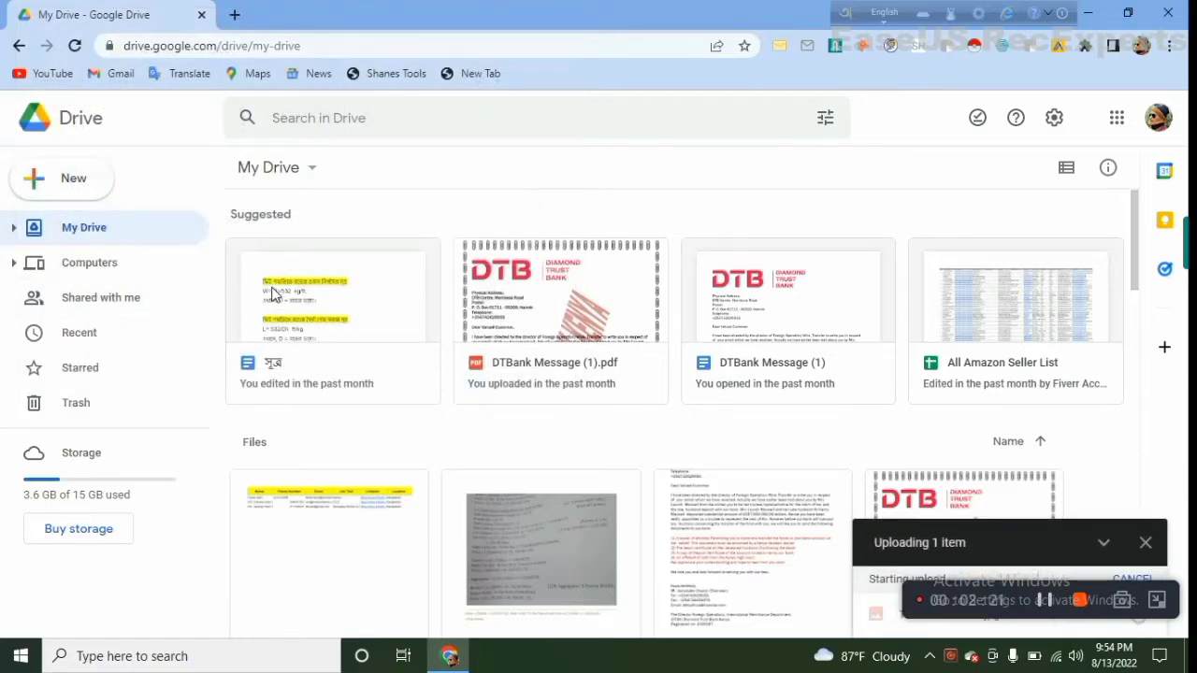
Find the uploaded image 1659731085254.jpg among the My Drive files and open it with Google Docs
{"action": "scroll", "coordinate": [636, 412], "scroll_direction": "down", "scroll_amount": 5}
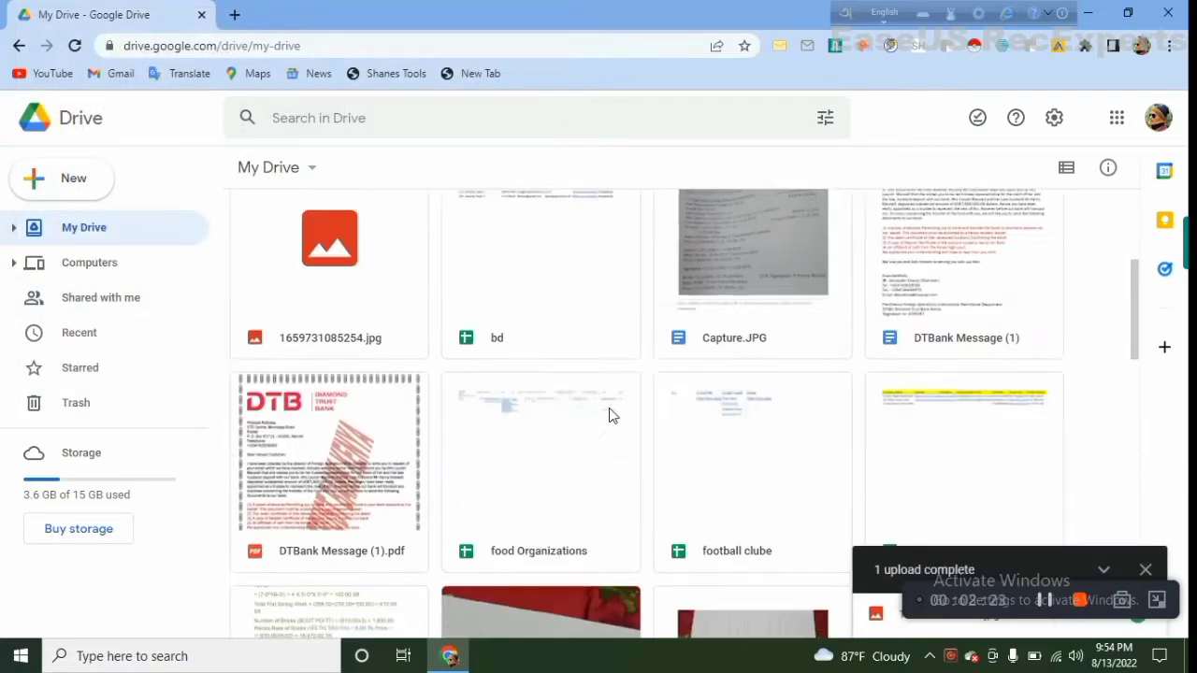
{"action": "scroll", "coordinate": [569, 413], "scroll_direction": "up", "scroll_amount": 4}
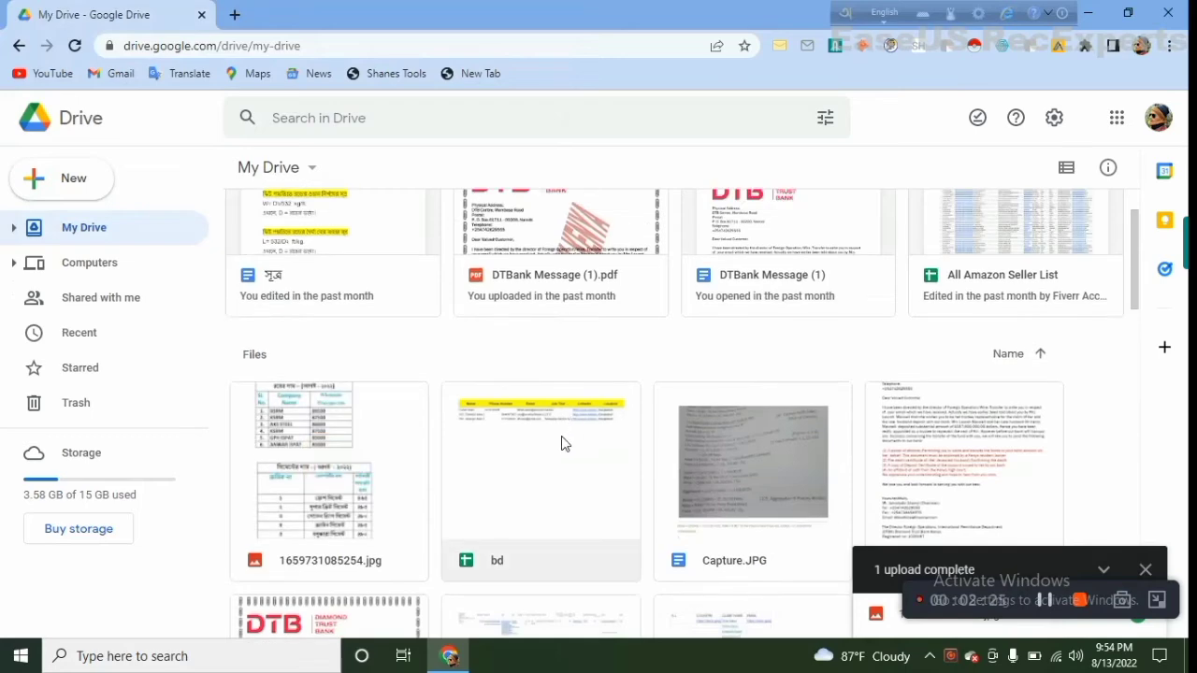
{"action": "scroll", "coordinate": [572, 439], "scroll_direction": "down", "scroll_amount": 10}
{"action": "scroll", "coordinate": [573, 476], "scroll_direction": "down", "scroll_amount": 4}
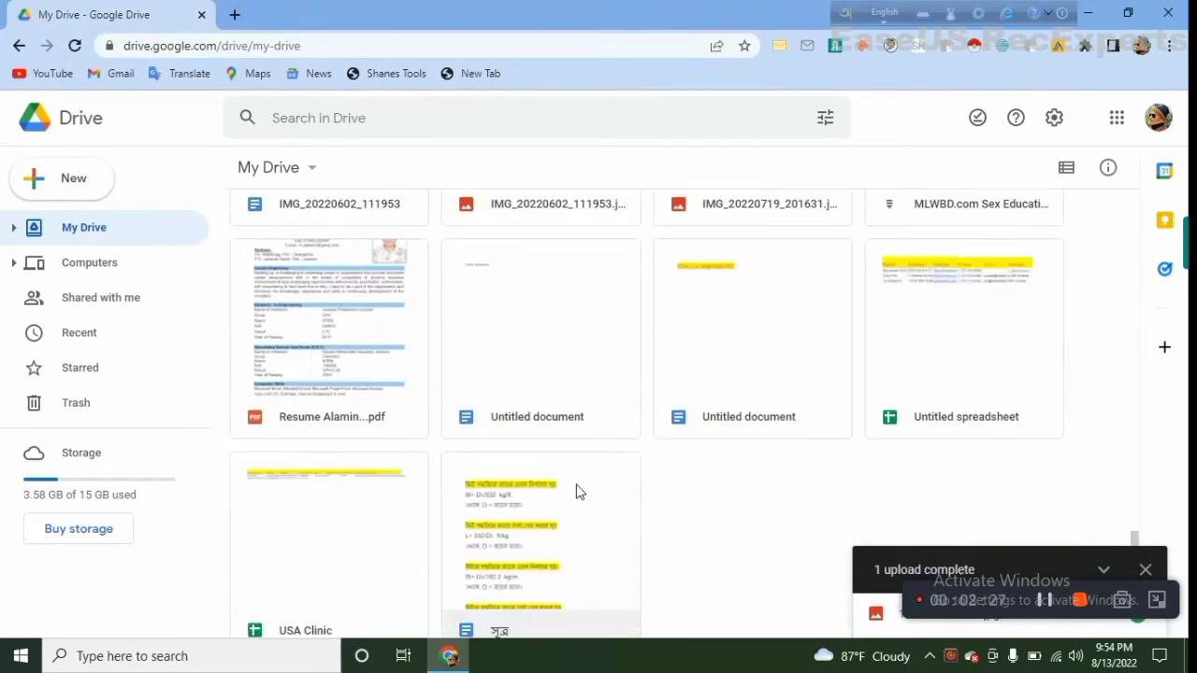
{"action": "scroll", "coordinate": [574, 492], "scroll_direction": "up", "scroll_amount": 6}
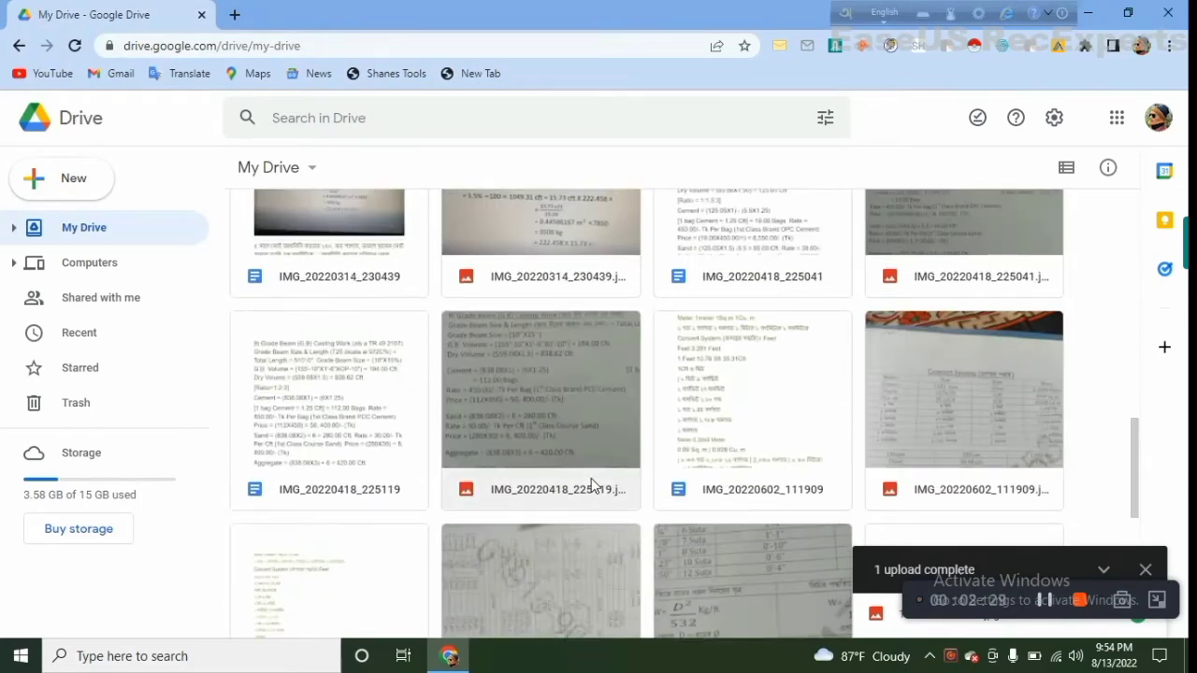
{"action": "scroll", "coordinate": [591, 485], "scroll_direction": "up", "scroll_amount": 10}
{"action": "scroll", "coordinate": [591, 478], "scroll_direction": "down", "scroll_amount": 2}
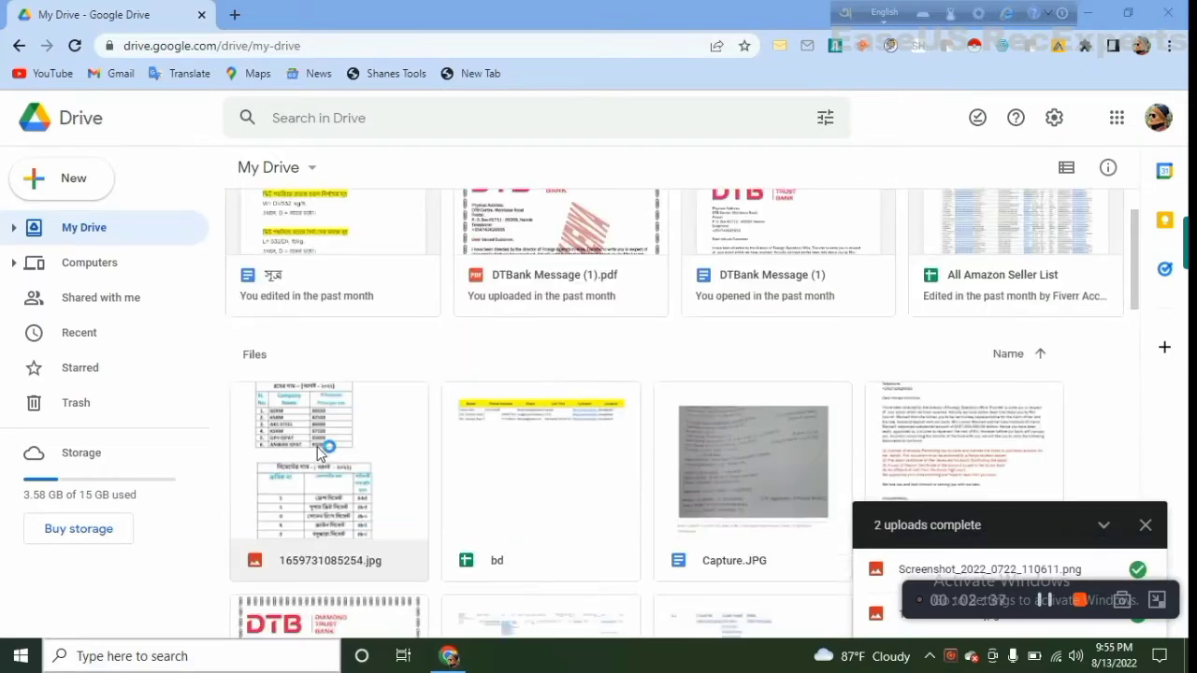
{"action": "right_click", "coordinate": [319, 364]}
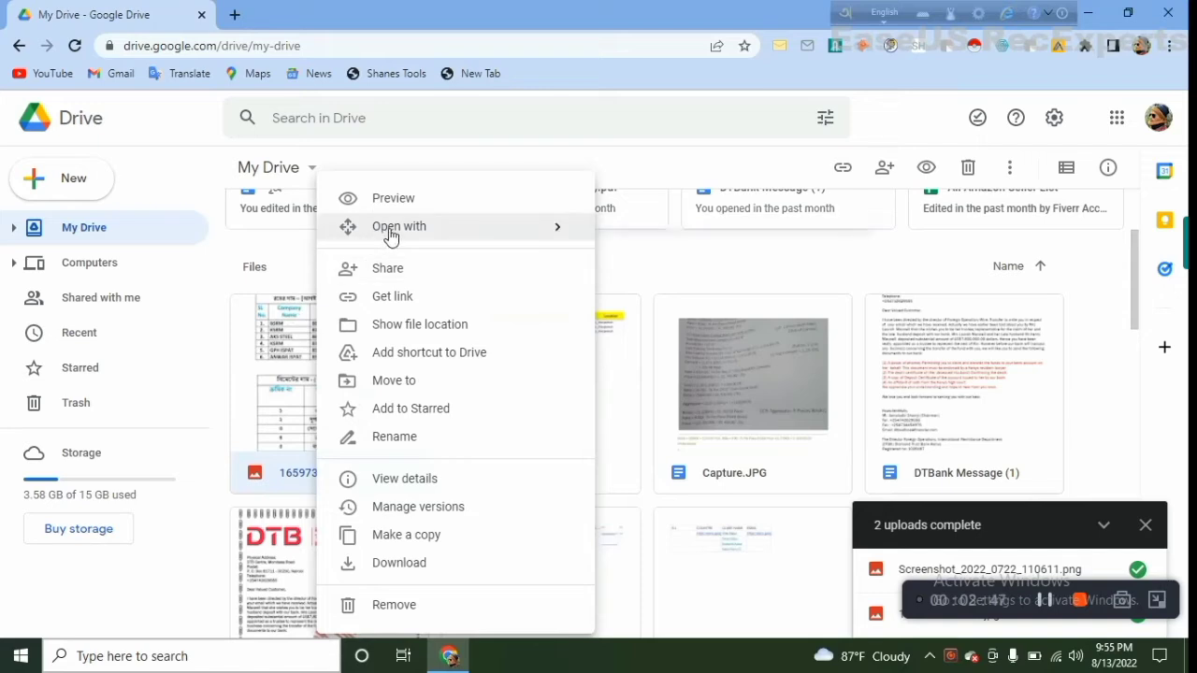
{"action": "mouse_move", "coordinate": [391, 235]}
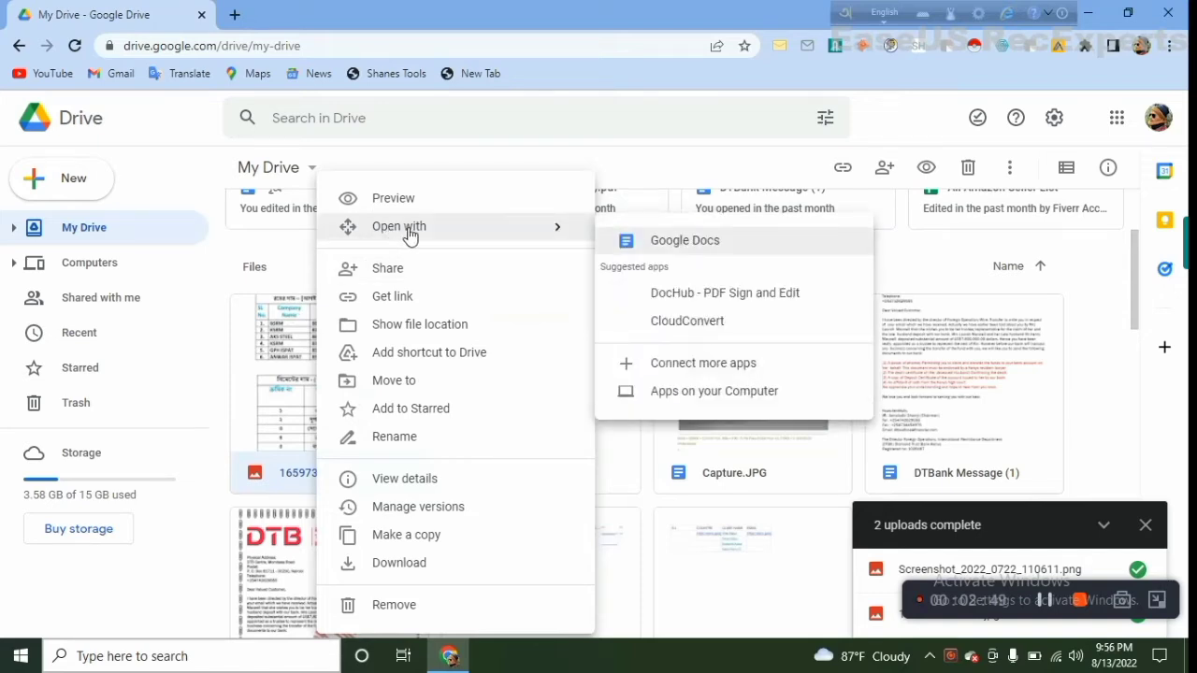
{"action": "left_click", "coordinate": [706, 244]}
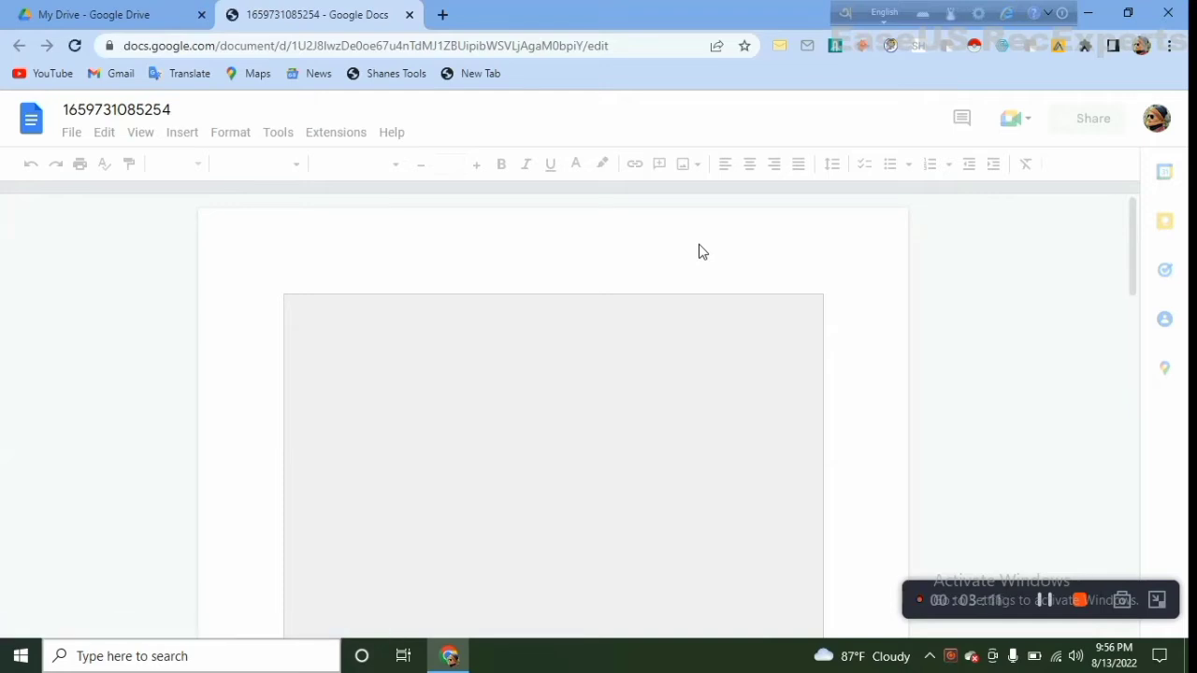
Compare the rod and cement price tables in the document's image with the extracted text below it
{"action": "scroll", "coordinate": [636, 355], "scroll_direction": "down", "scroll_amount": 8}
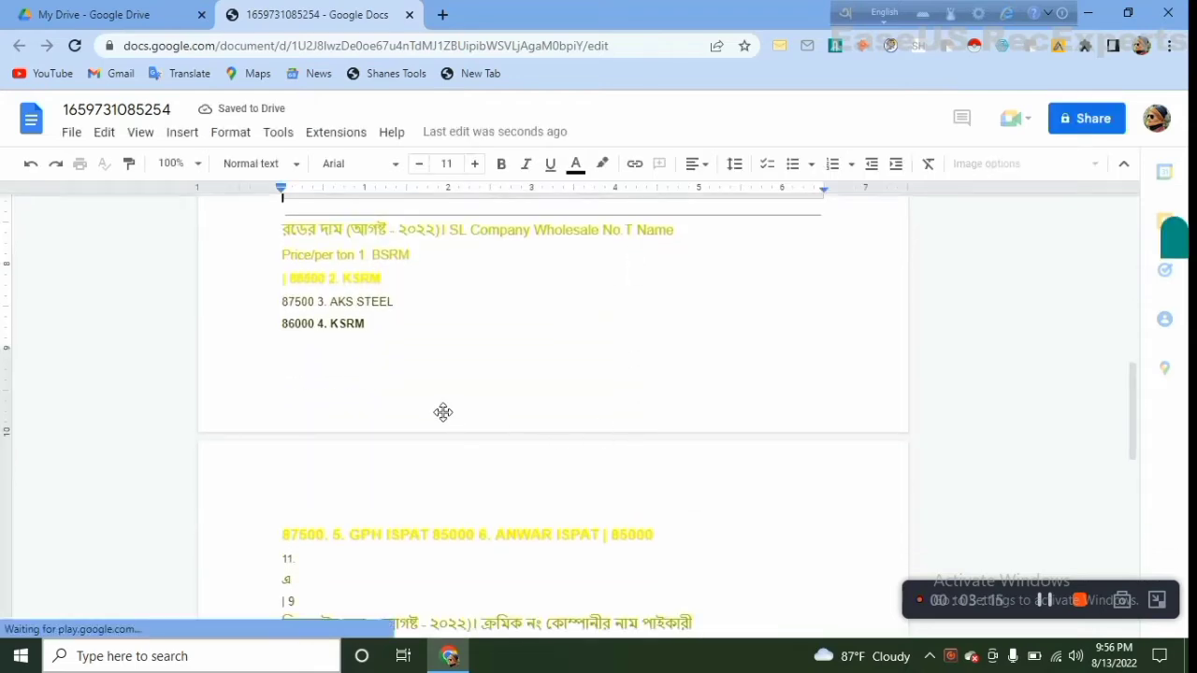
{"action": "scroll", "coordinate": [443, 411], "scroll_direction": "down", "scroll_amount": 5}
{"action": "scroll", "coordinate": [484, 457], "scroll_direction": "up", "scroll_amount": 8}
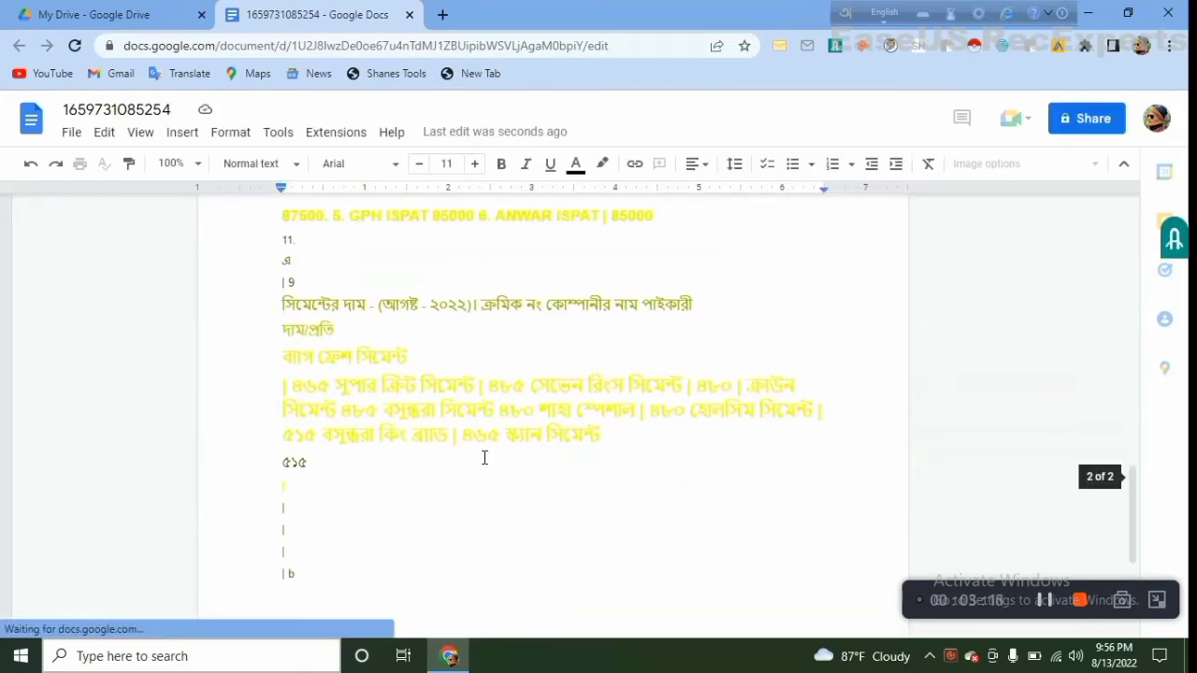
{"action": "scroll", "coordinate": [484, 457], "scroll_direction": "up", "scroll_amount": 5}
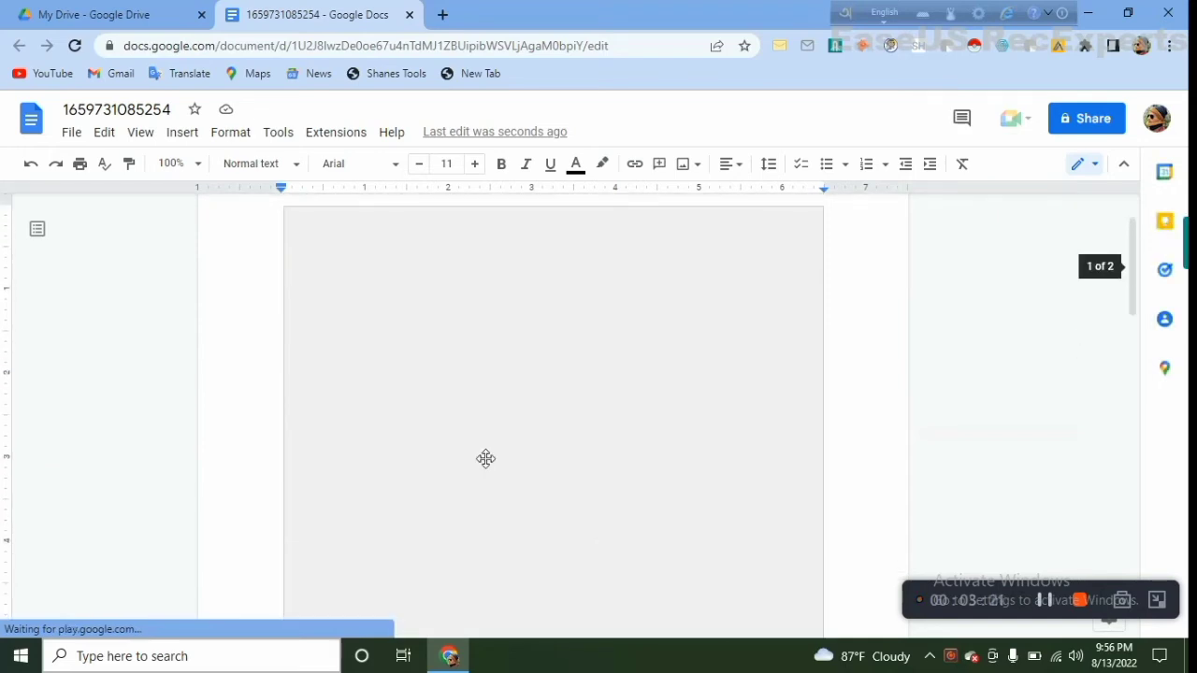
{"action": "scroll", "coordinate": [485, 459], "scroll_direction": "up", "scroll_amount": 1}
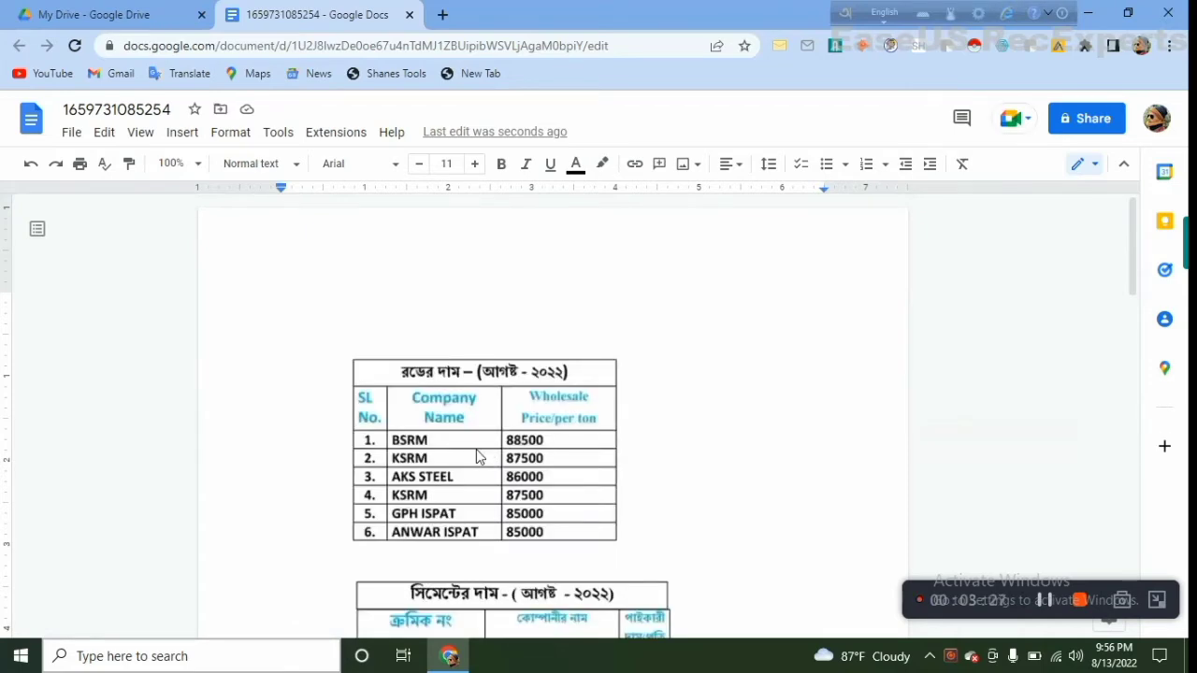
{"action": "scroll", "coordinate": [481, 457], "scroll_direction": "down", "scroll_amount": 2}
{"action": "scroll", "coordinate": [549, 404], "scroll_direction": "up", "scroll_amount": 1}
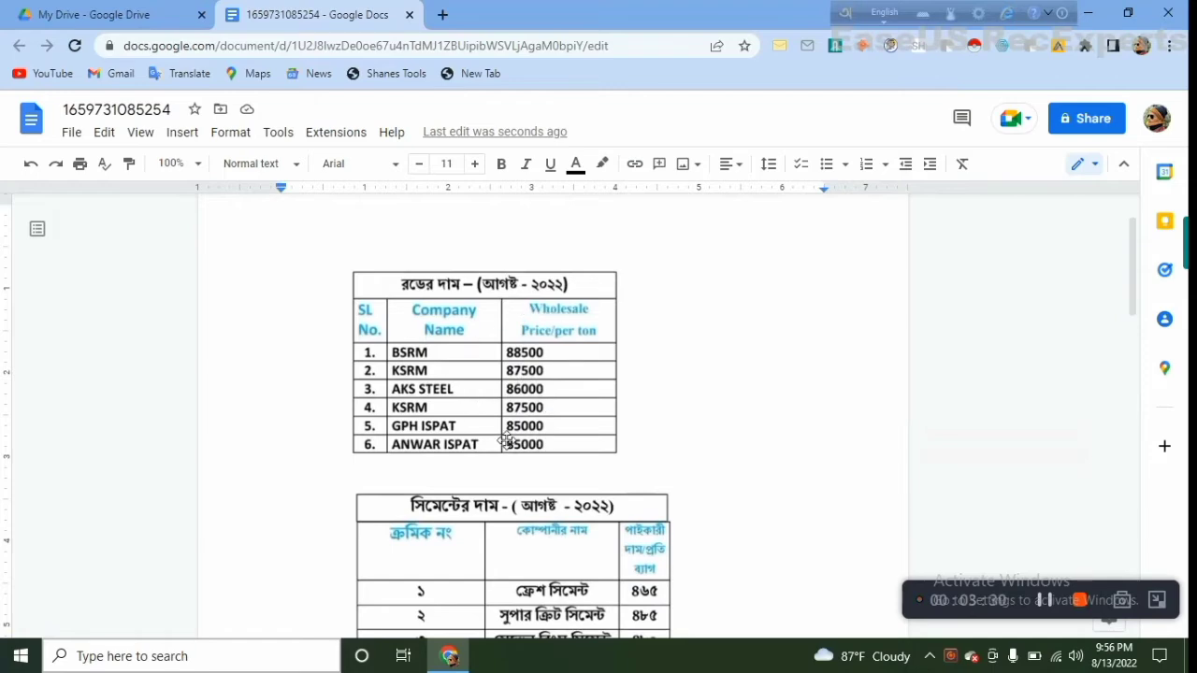
{"action": "scroll", "coordinate": [522, 391], "scroll_direction": "down", "scroll_amount": 8}
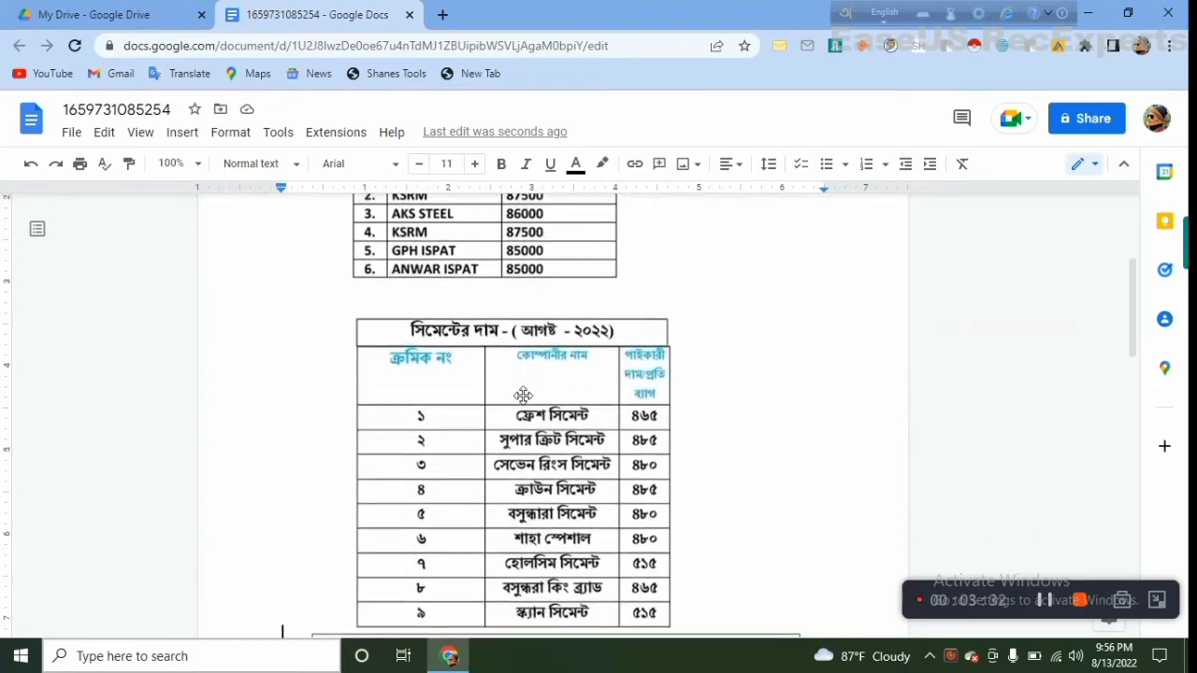
{"action": "scroll", "coordinate": [521, 394], "scroll_direction": "down", "scroll_amount": 7}
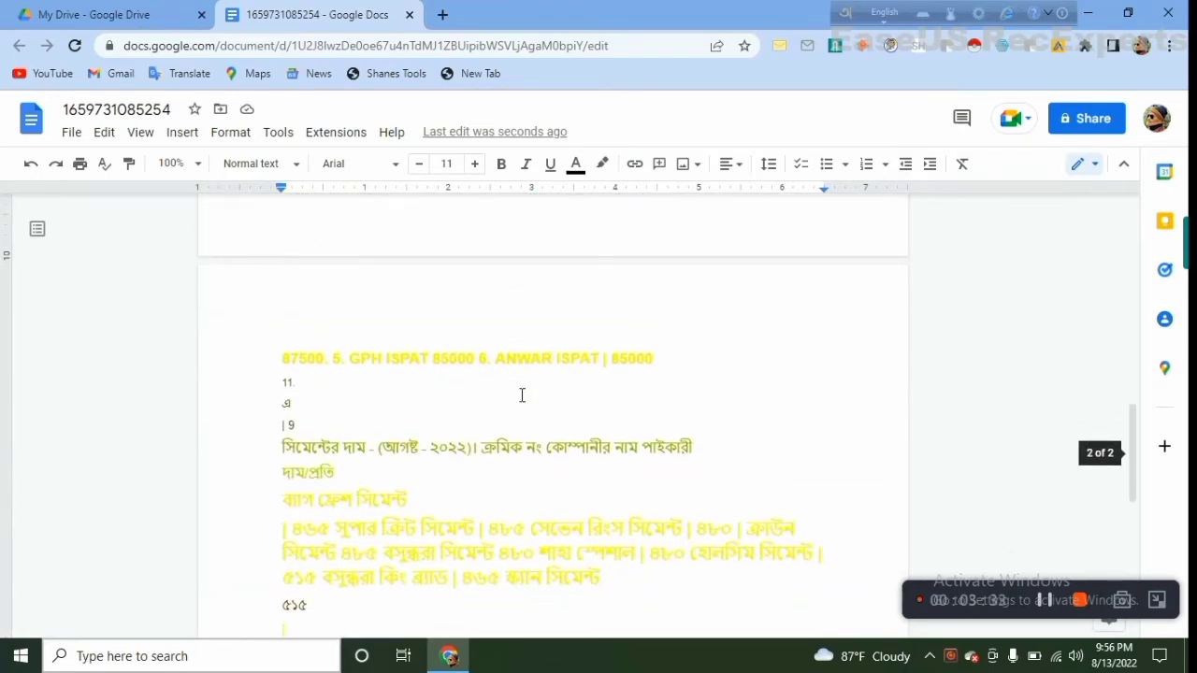
{"action": "scroll", "coordinate": [513, 467], "scroll_direction": "up", "scroll_amount": 5}
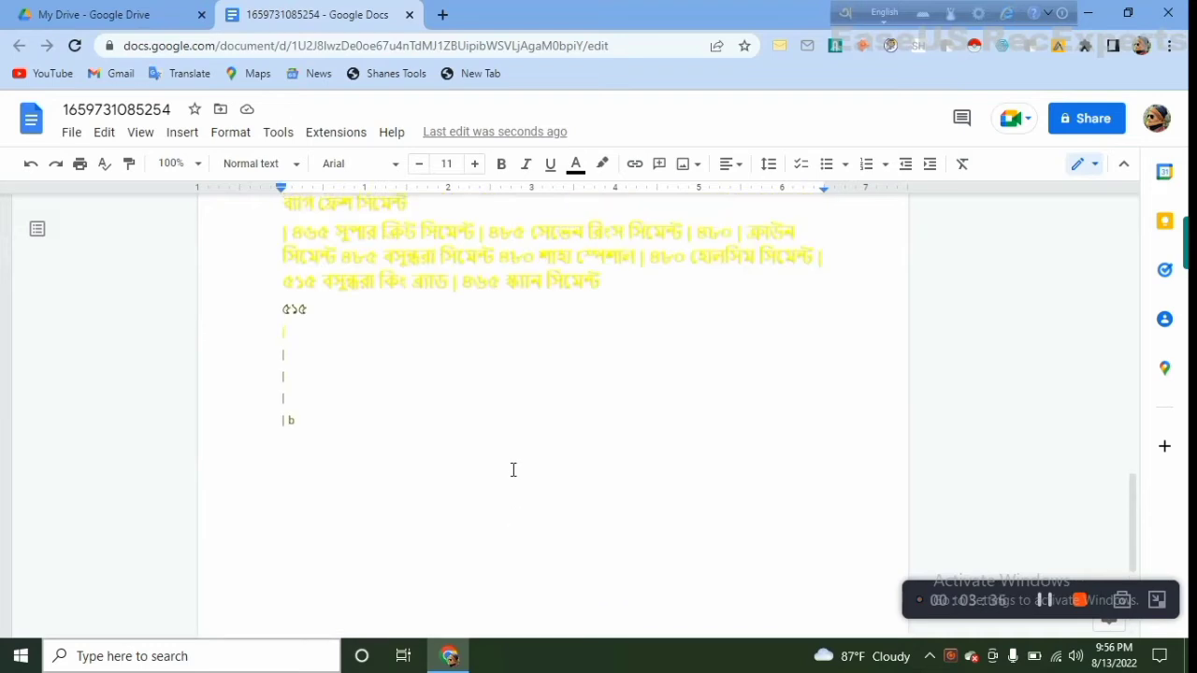
{"action": "scroll", "coordinate": [507, 493], "scroll_direction": "up", "scroll_amount": 10}
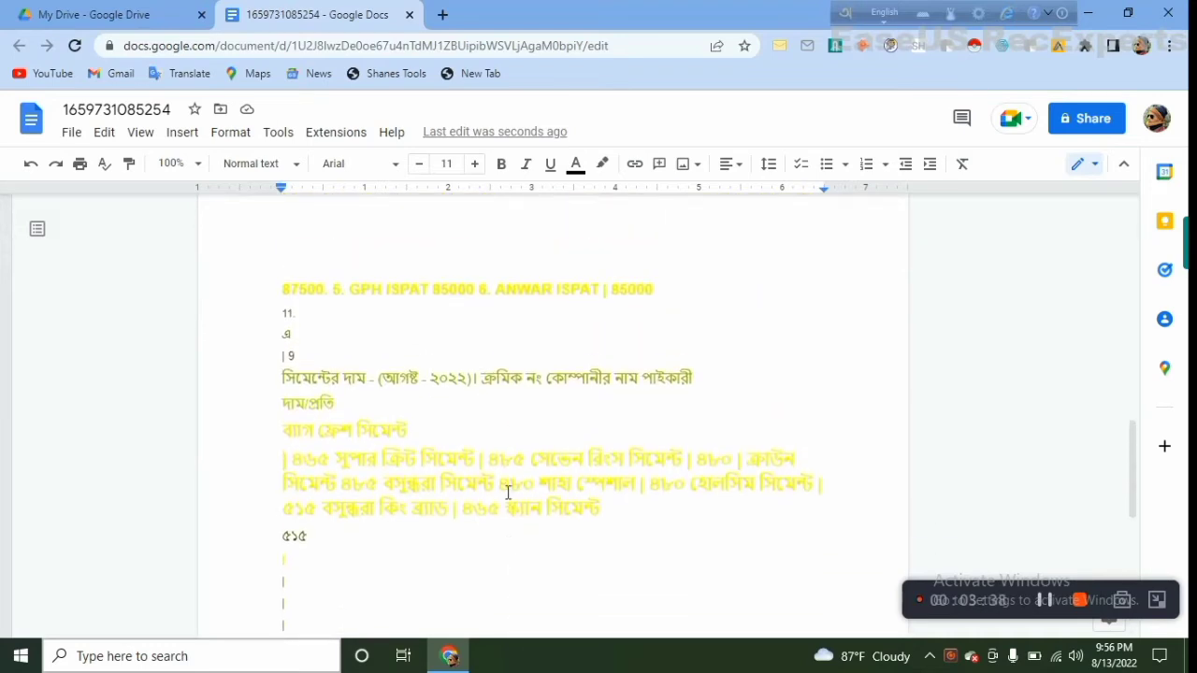
{"action": "scroll", "coordinate": [508, 493], "scroll_direction": "up", "scroll_amount": 5}
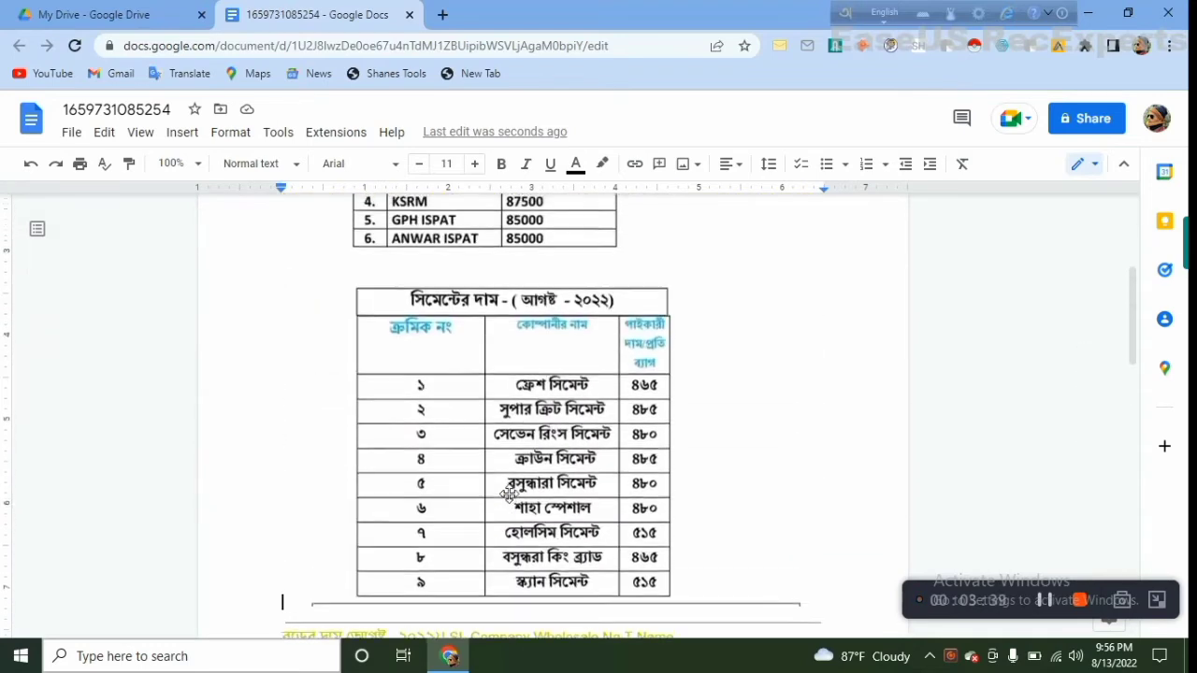
{"action": "scroll", "coordinate": [507, 493], "scroll_direction": "down", "scroll_amount": 5}
{"action": "scroll", "coordinate": [508, 492], "scroll_direction": "down", "scroll_amount": 2}
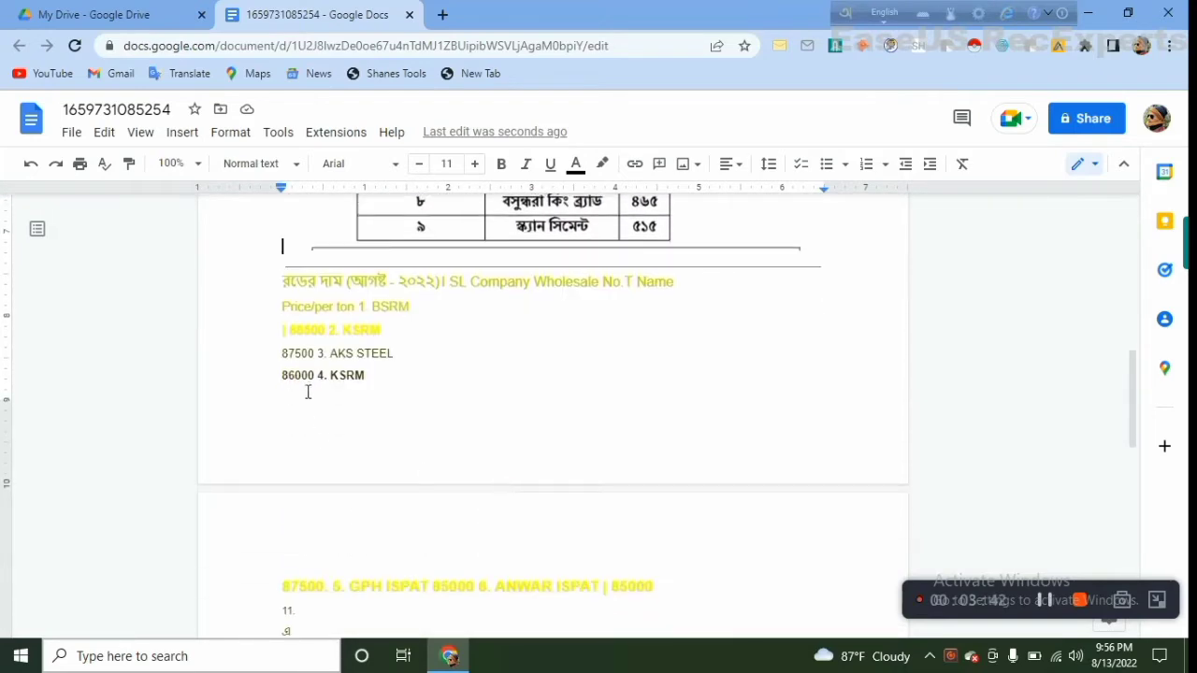
{"action": "scroll", "coordinate": [346, 342], "scroll_direction": "down", "scroll_amount": 10}
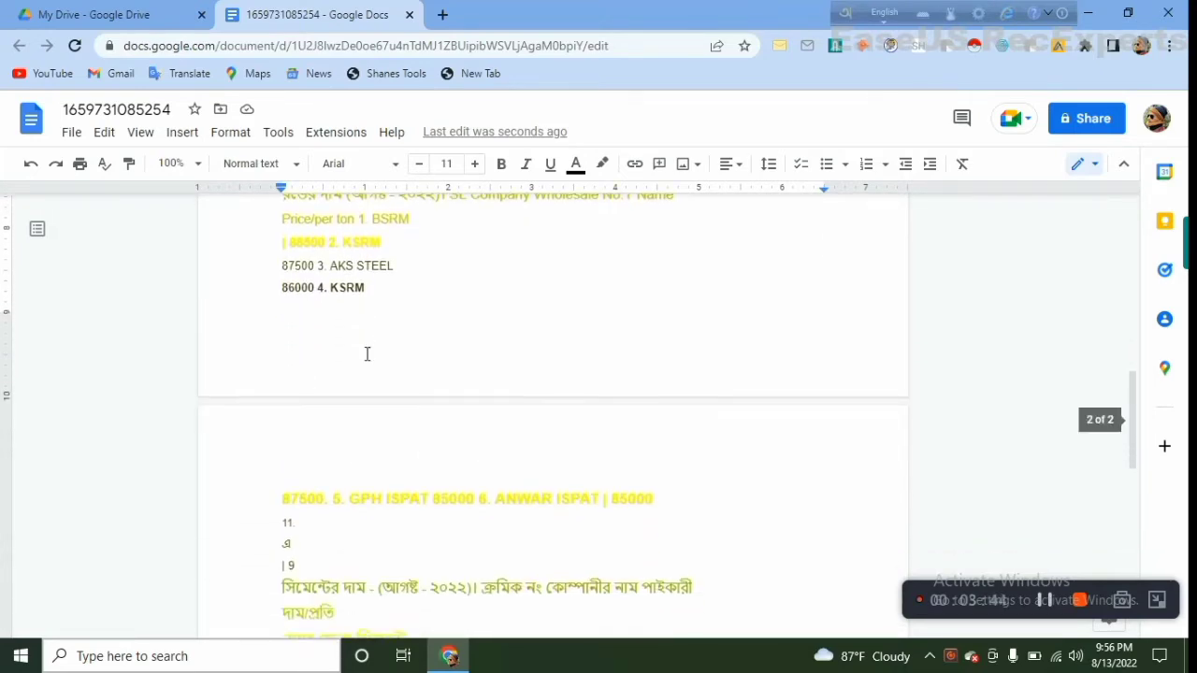
Examine the extracted rod and cement text across both pages against the cement price table in the image
{"action": "scroll", "coordinate": [393, 451], "scroll_direction": "down", "scroll_amount": 2}
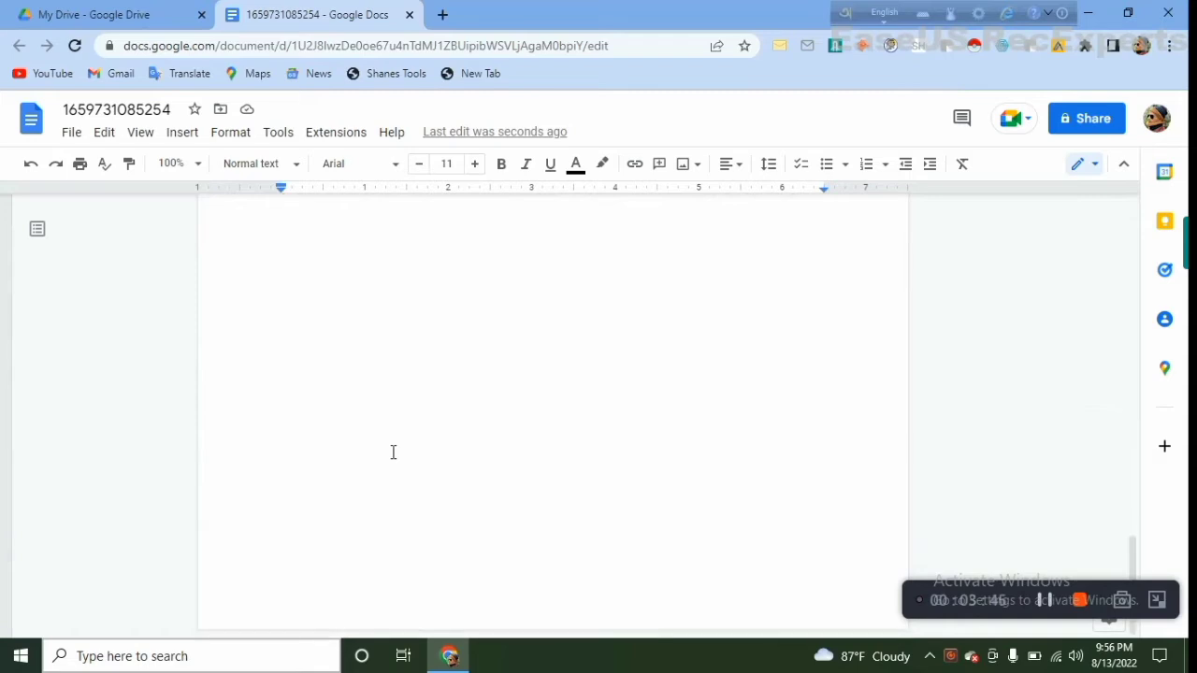
{"action": "scroll", "coordinate": [393, 449], "scroll_direction": "up", "scroll_amount": 6}
{"action": "scroll", "coordinate": [308, 519], "scroll_direction": "up", "scroll_amount": 6}
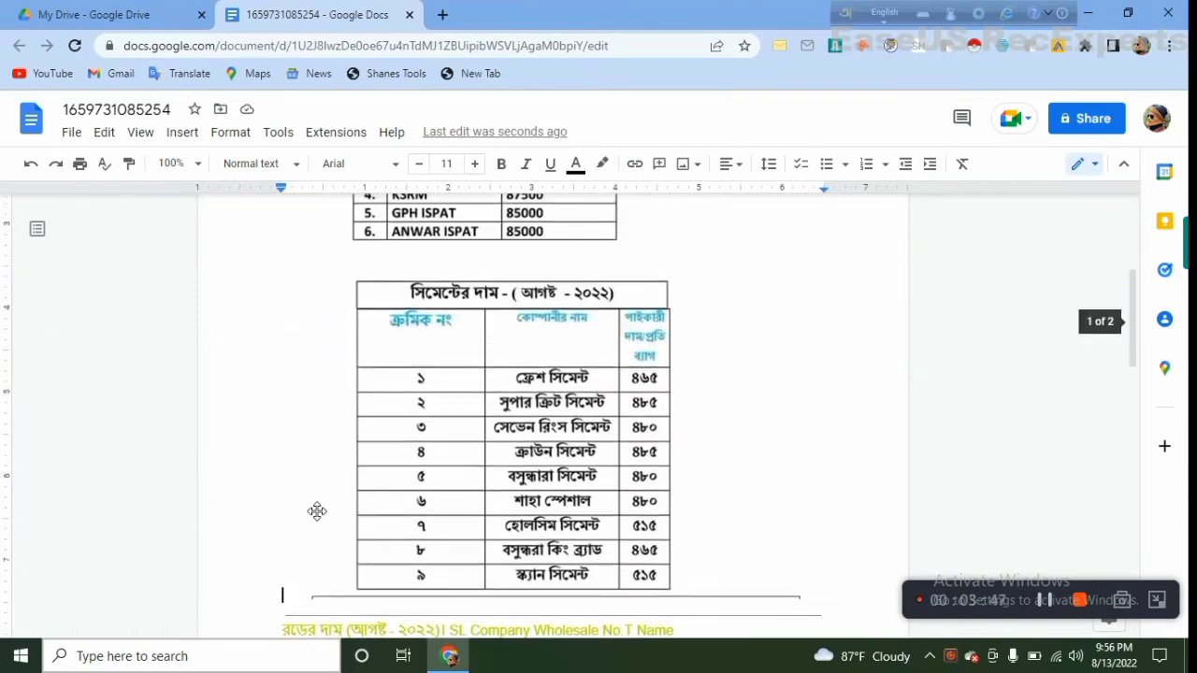
{"action": "scroll", "coordinate": [428, 523], "scroll_direction": "down", "scroll_amount": 2}
{"action": "scroll", "coordinate": [545, 444], "scroll_direction": "down", "scroll_amount": 5}
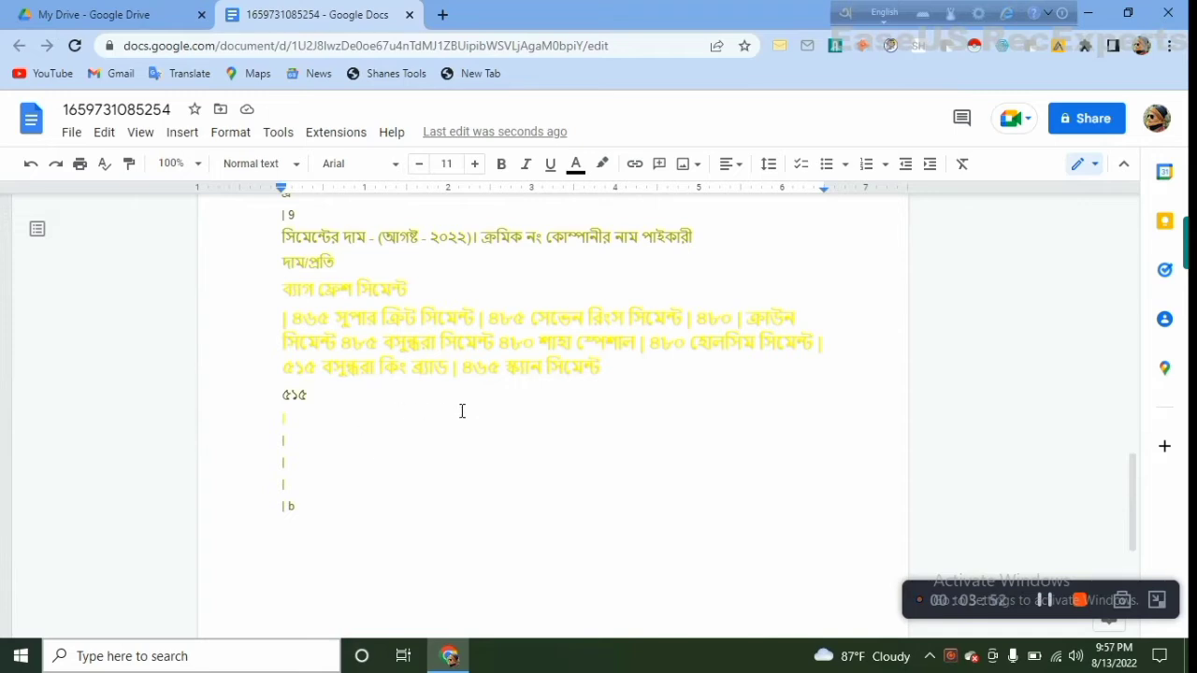
{"action": "scroll", "coordinate": [461, 411], "scroll_direction": "up", "scroll_amount": 5}
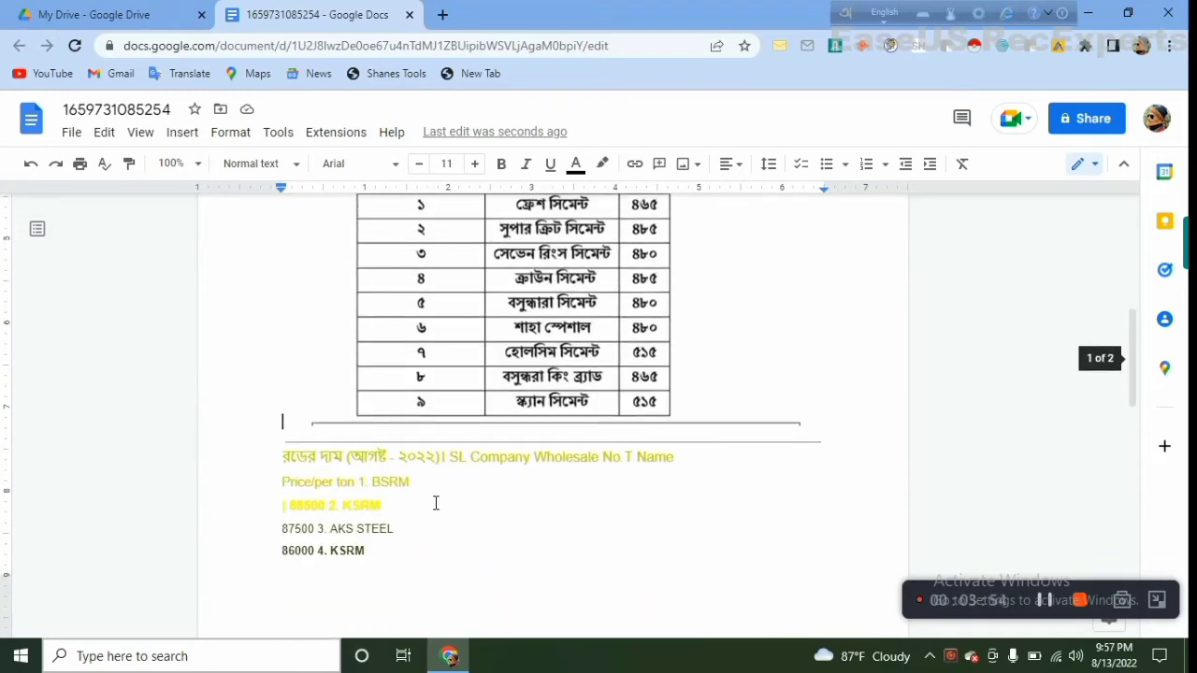
{"action": "scroll", "coordinate": [393, 472], "scroll_direction": "down", "scroll_amount": 2}
{"action": "scroll", "coordinate": [467, 440], "scroll_direction": "down", "scroll_amount": 2}
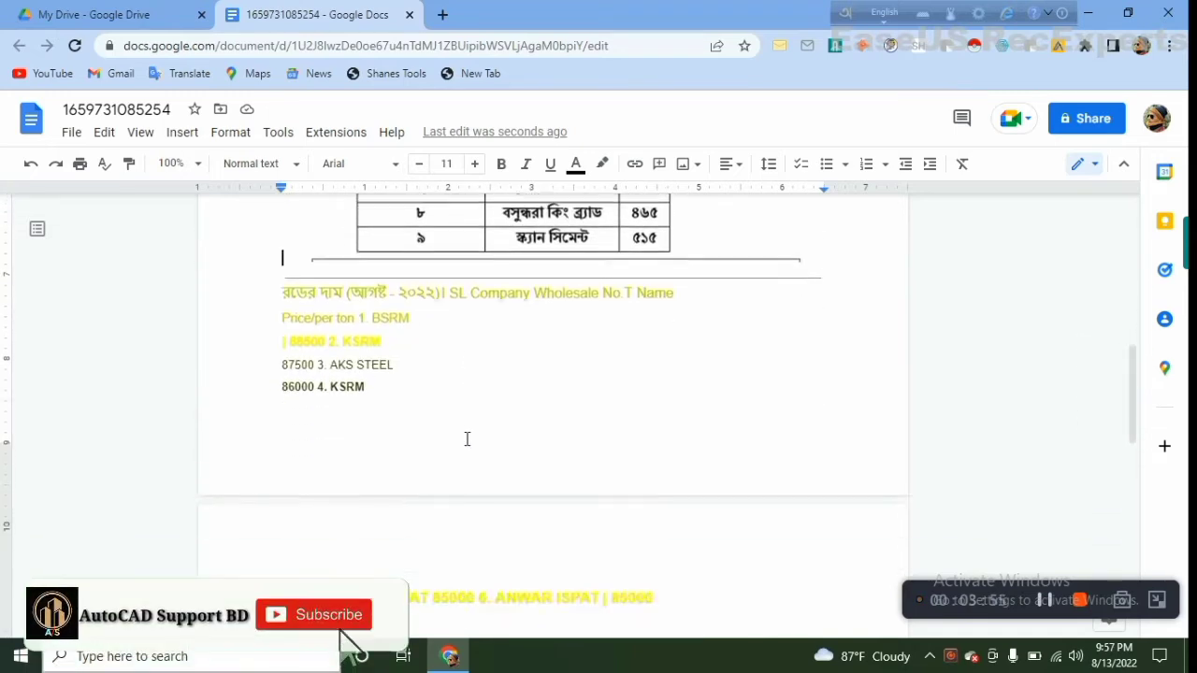
{"action": "scroll", "coordinate": [467, 442], "scroll_direction": "up", "scroll_amount": 5}
{"action": "scroll", "coordinate": [468, 441], "scroll_direction": "up", "scroll_amount": 3}
{"action": "scroll", "coordinate": [468, 436], "scroll_direction": "down", "scroll_amount": 4}
{"action": "scroll", "coordinate": [435, 382], "scroll_direction": "up", "scroll_amount": 4}
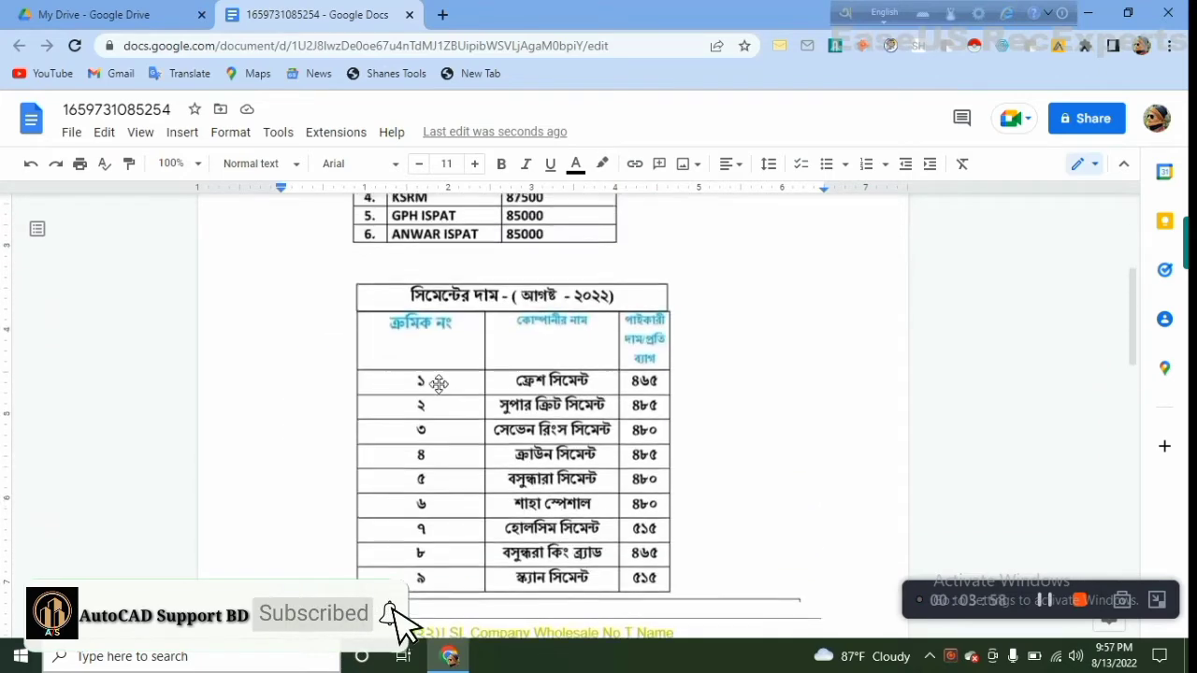
Compare the company names and wholesale prices in the image's rod table with the extracted rod lines
{"action": "scroll", "coordinate": [437, 270], "scroll_direction": "down", "scroll_amount": 4}
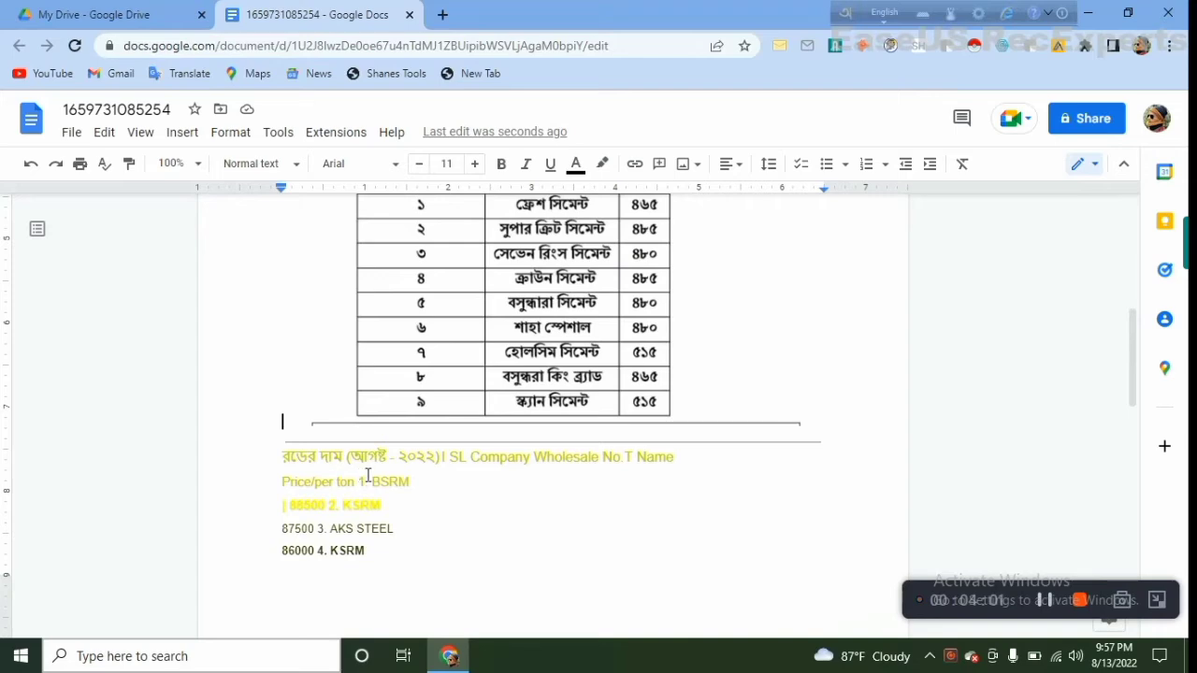
{"action": "scroll", "coordinate": [439, 393], "scroll_direction": "up", "scroll_amount": 5}
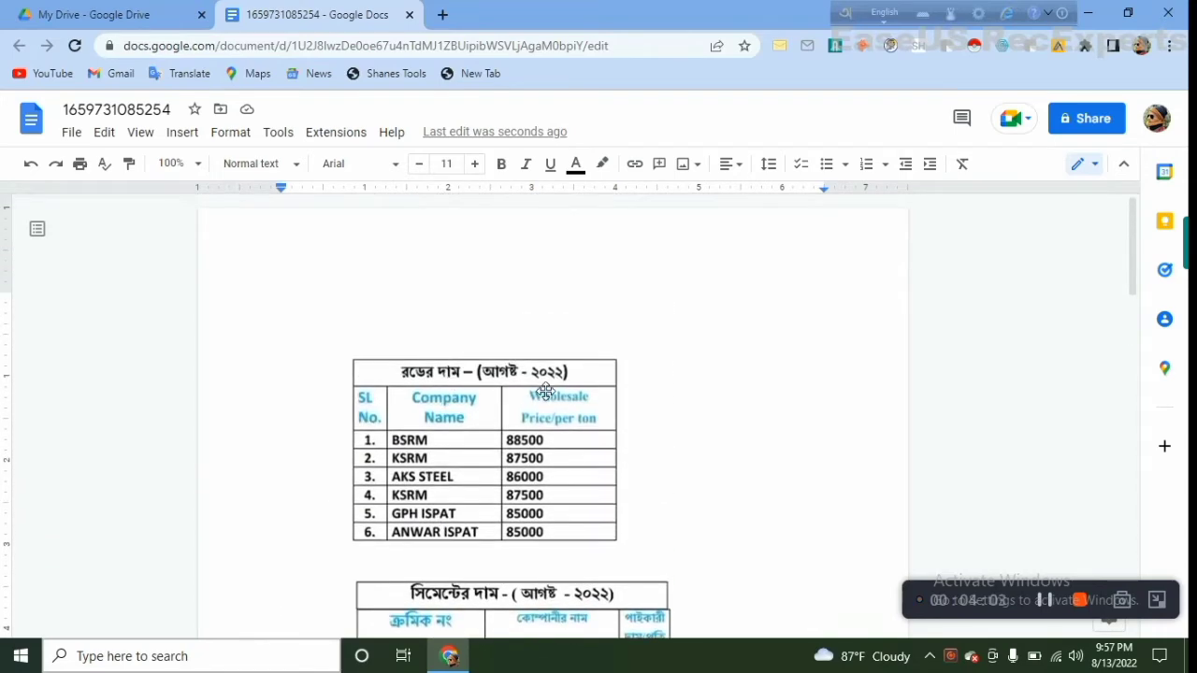
{"action": "scroll", "coordinate": [547, 389], "scroll_direction": "down", "scroll_amount": 3}
{"action": "scroll", "coordinate": [449, 334], "scroll_direction": "up", "scroll_amount": 2}
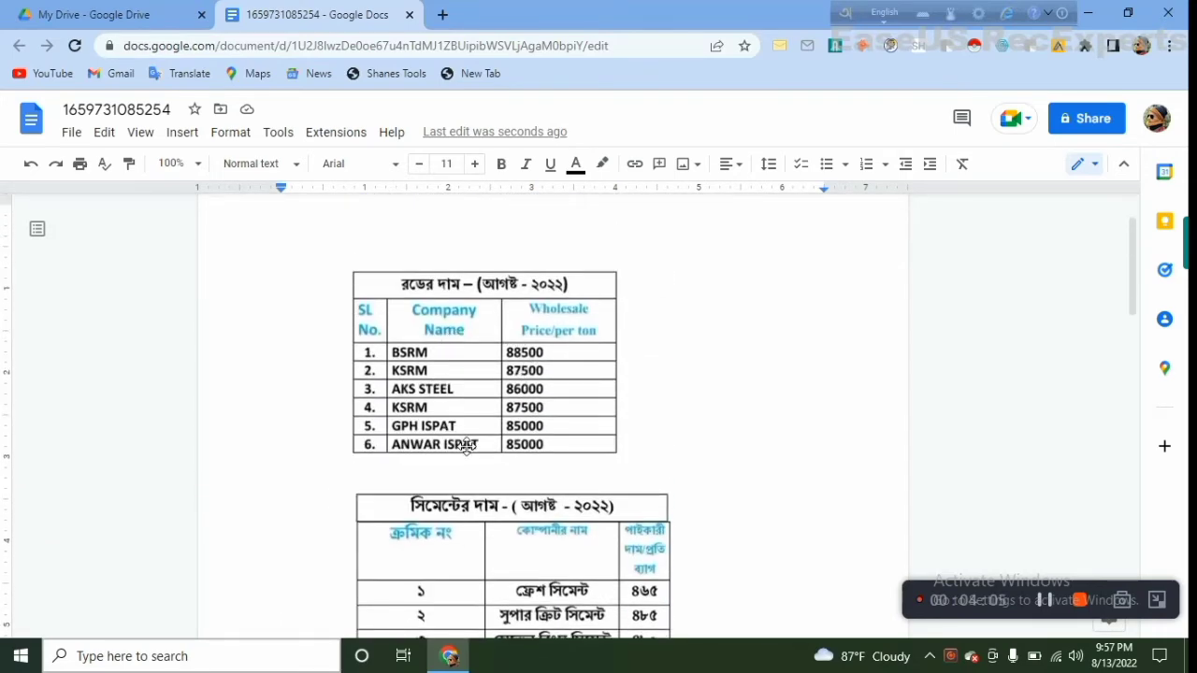
{"action": "scroll", "coordinate": [467, 445], "scroll_direction": "down", "scroll_amount": 3}
{"action": "scroll", "coordinate": [467, 445], "scroll_direction": "down", "scroll_amount": 2}
{"action": "scroll", "coordinate": [467, 444], "scroll_direction": "down", "scroll_amount": 1}
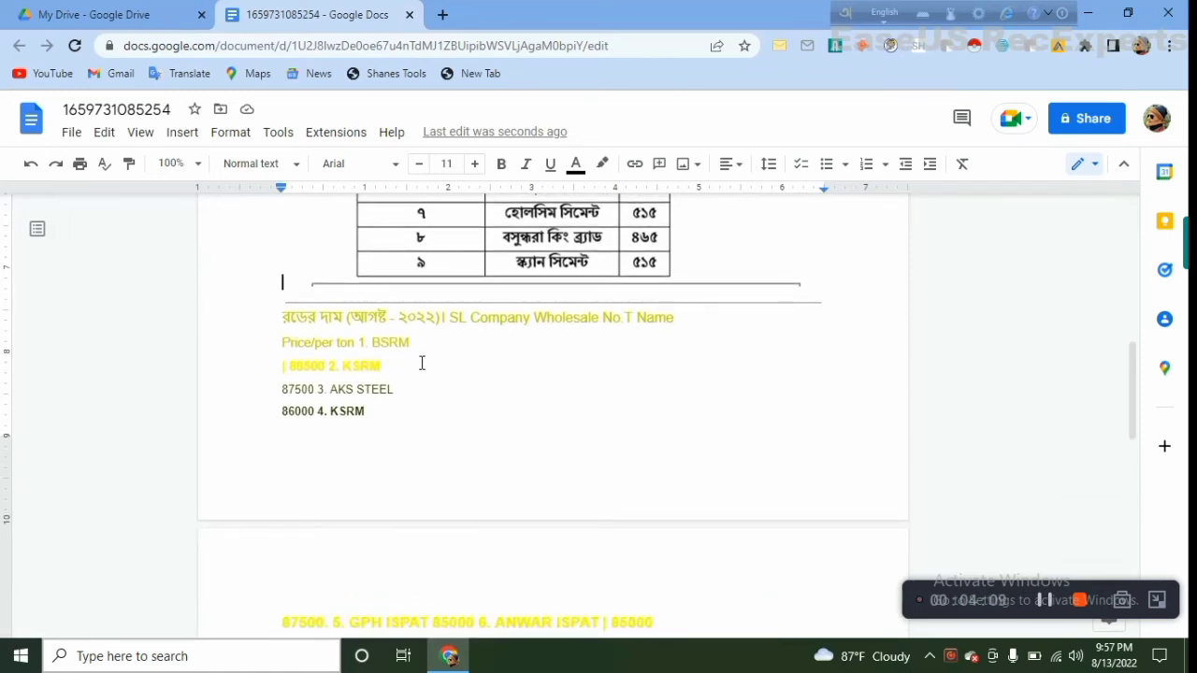
{"action": "scroll", "coordinate": [368, 423], "scroll_direction": "down", "scroll_amount": 2}
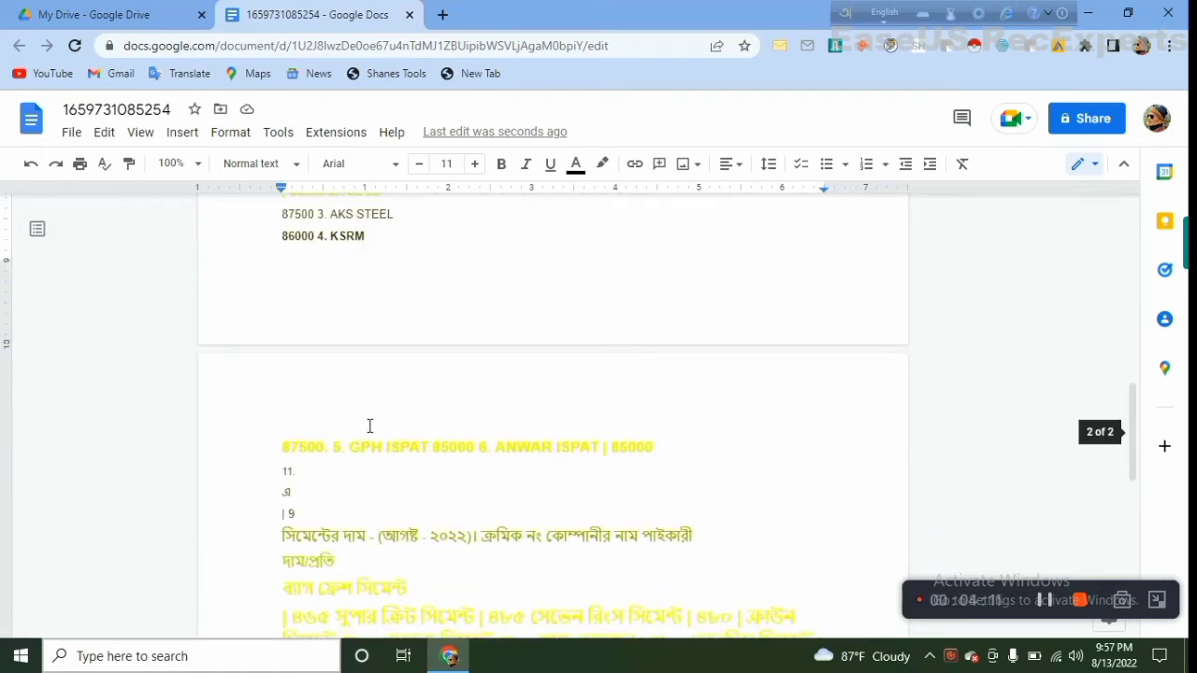
{"action": "scroll", "coordinate": [406, 441], "scroll_direction": "up", "scroll_amount": 3}
{"action": "scroll", "coordinate": [435, 446], "scroll_direction": "down", "scroll_amount": 3}
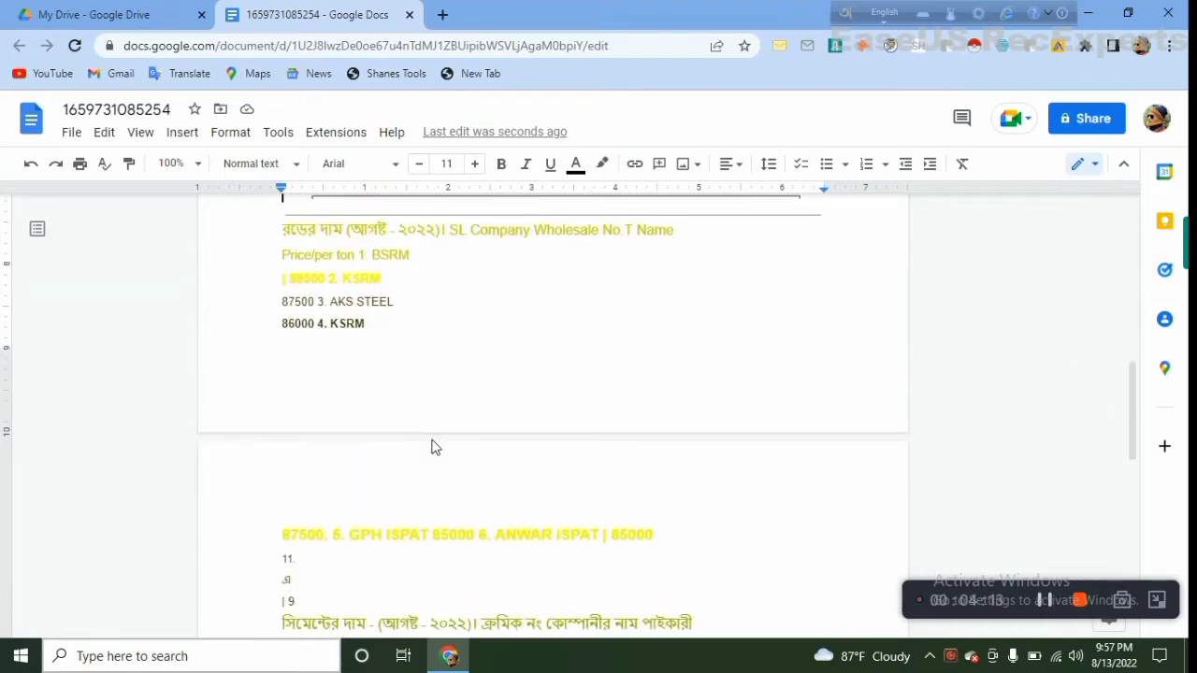
{"action": "scroll", "coordinate": [433, 440], "scroll_direction": "up", "scroll_amount": 3}
{"action": "scroll", "coordinate": [433, 437], "scroll_direction": "up", "scroll_amount": 1}
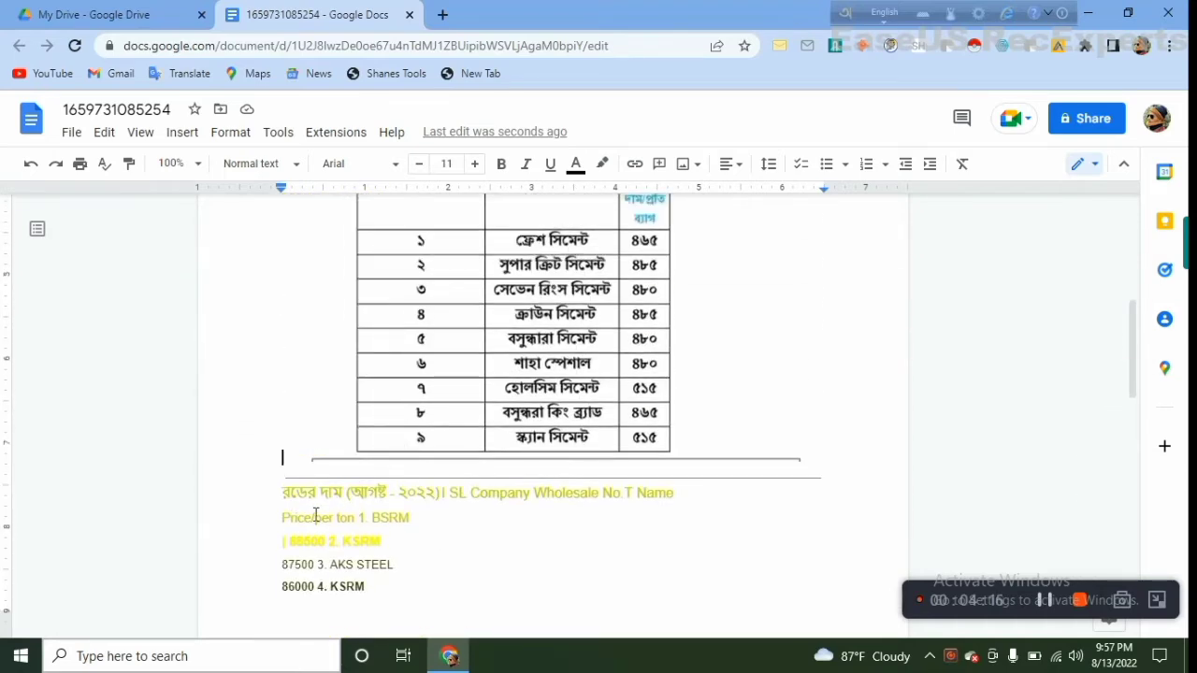
Place the cursor in the extracted rod price heading and check the rod text against the image's tables
{"action": "left_click_drag", "start_coordinate": [315, 500], "coordinate": [383, 505]}
{"action": "scroll", "coordinate": [400, 508], "scroll_direction": "up", "scroll_amount": 5}
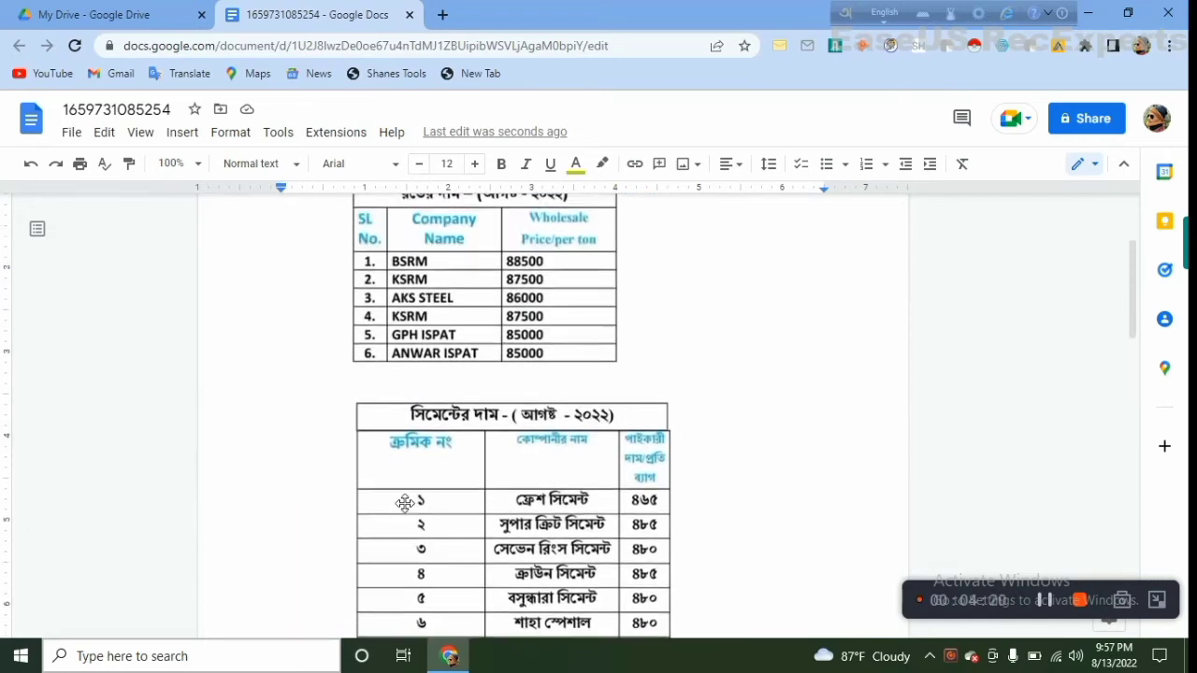
{"action": "scroll", "coordinate": [543, 411], "scroll_direction": "down", "scroll_amount": 2}
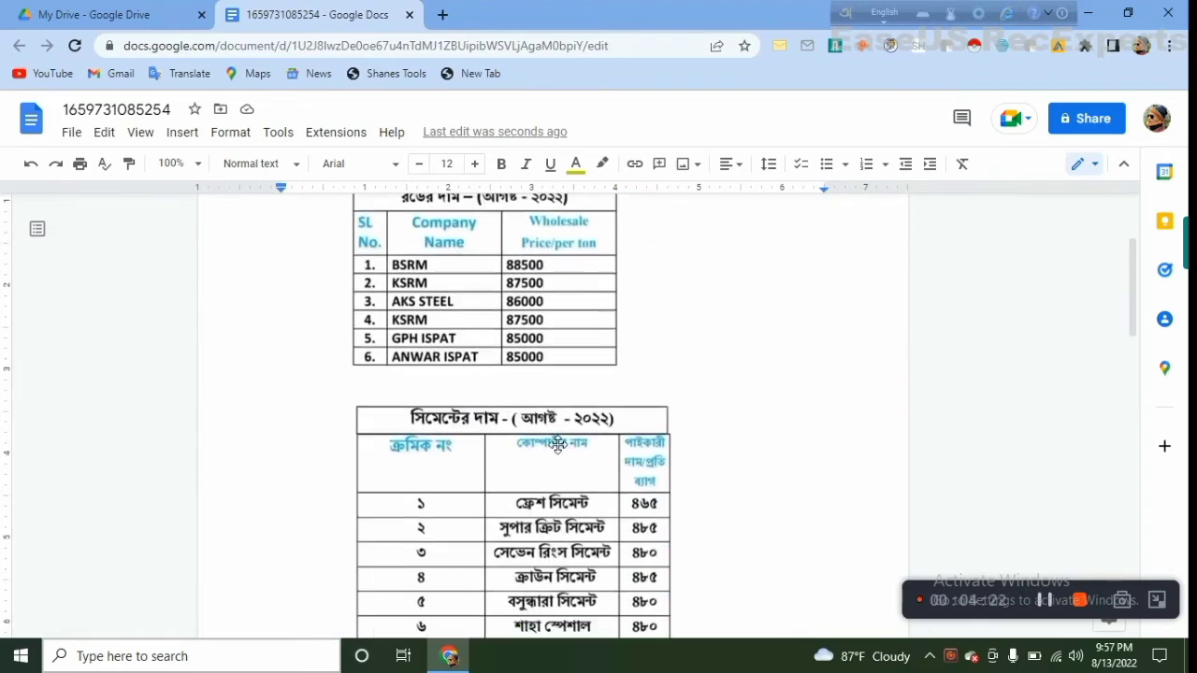
{"action": "scroll", "coordinate": [435, 402], "scroll_direction": "down", "scroll_amount": 2}
{"action": "scroll", "coordinate": [449, 427], "scroll_direction": "down", "scroll_amount": 3}
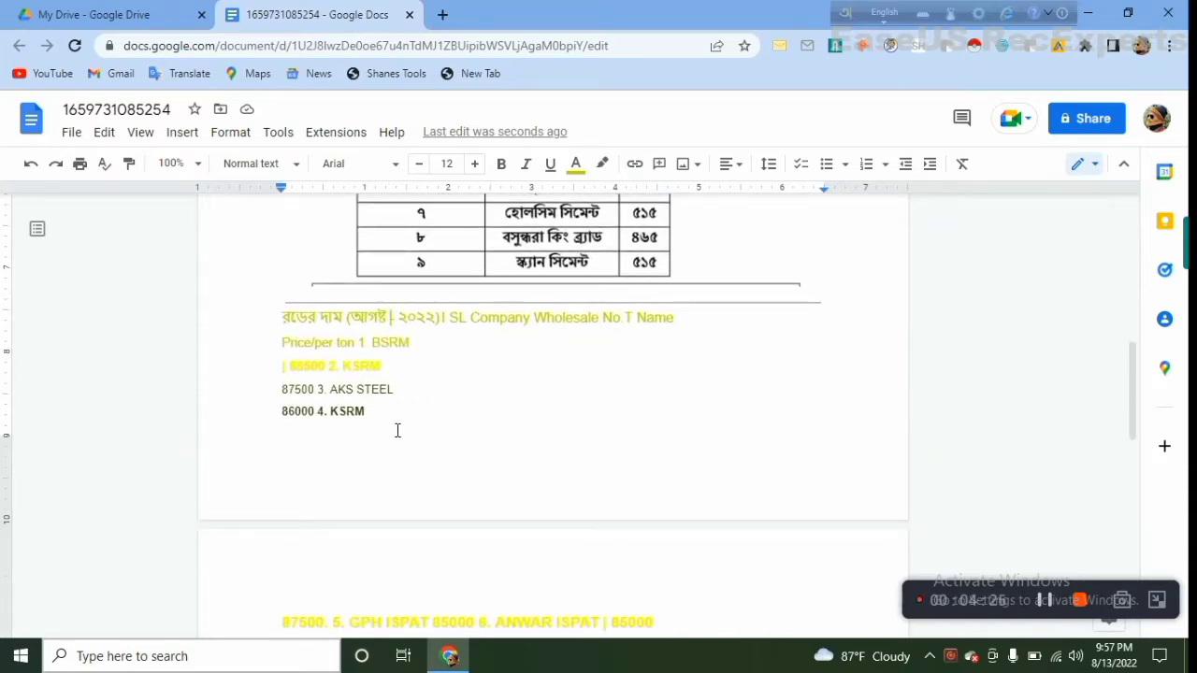
{"action": "scroll", "coordinate": [397, 430], "scroll_direction": "down", "scroll_amount": 4}
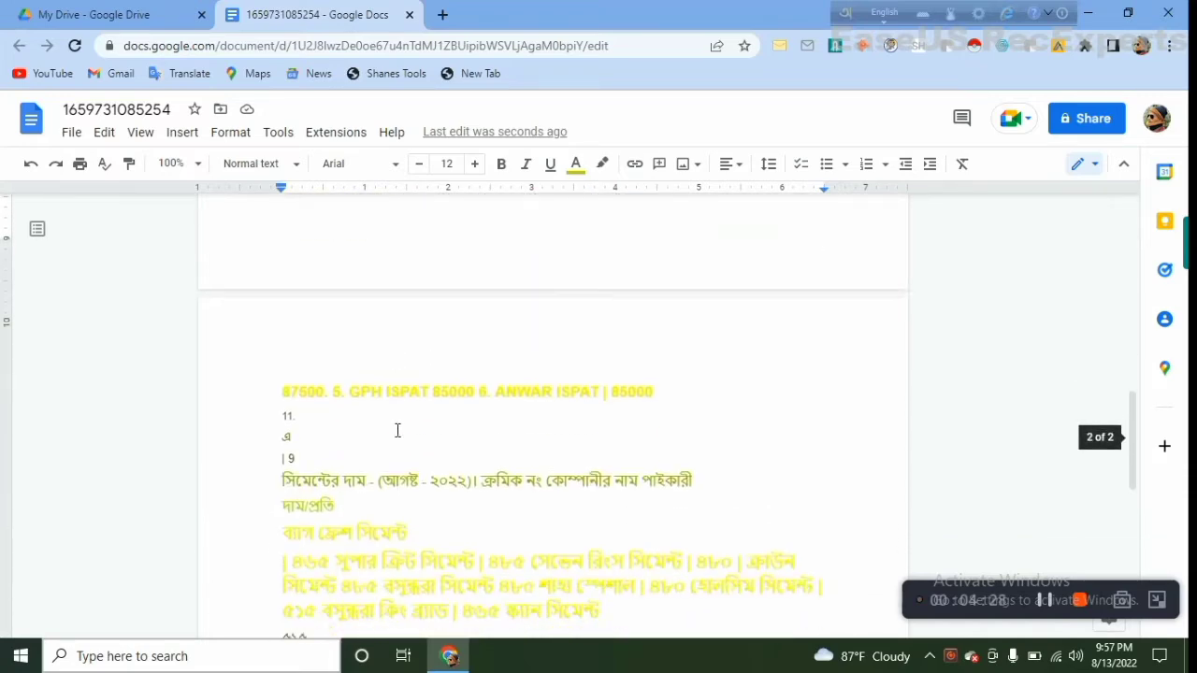
Place the cursor at several points in the second page's rod and cement lines to check that they are editable text
{"action": "left_click", "coordinate": [475, 464]}
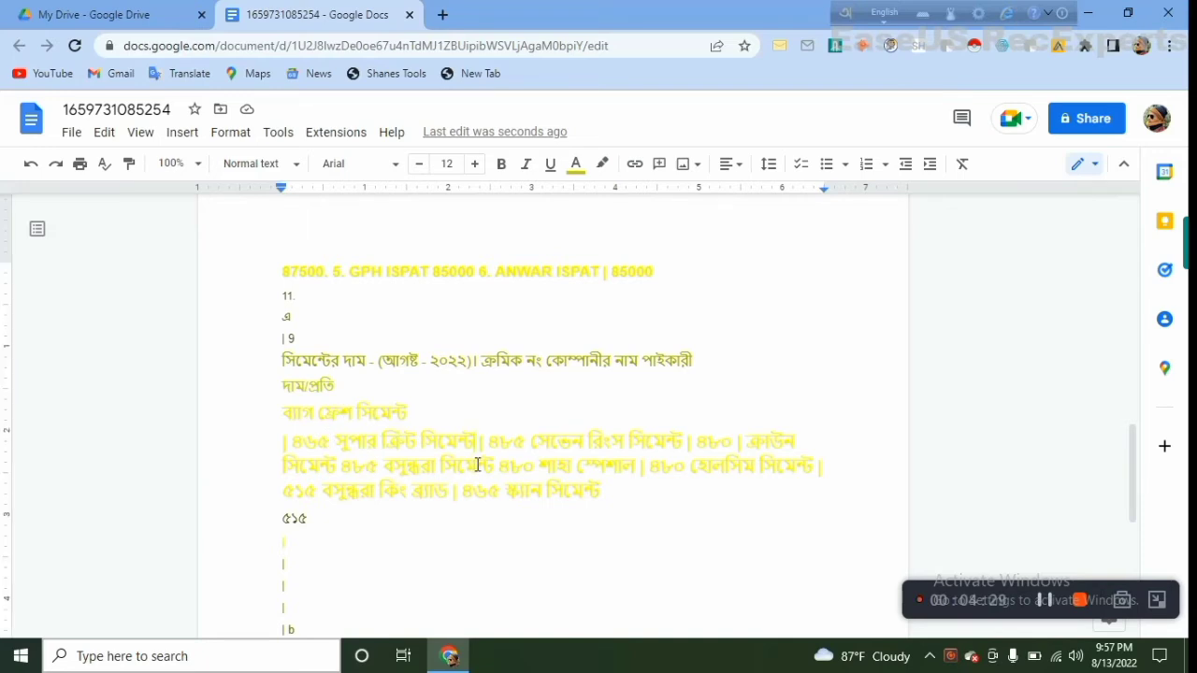
{"action": "left_click", "coordinate": [281, 272]}
{"action": "left_click", "coordinate": [343, 299]}
{"action": "left_click", "coordinate": [426, 275]}
{"action": "left_click", "coordinate": [506, 277]}
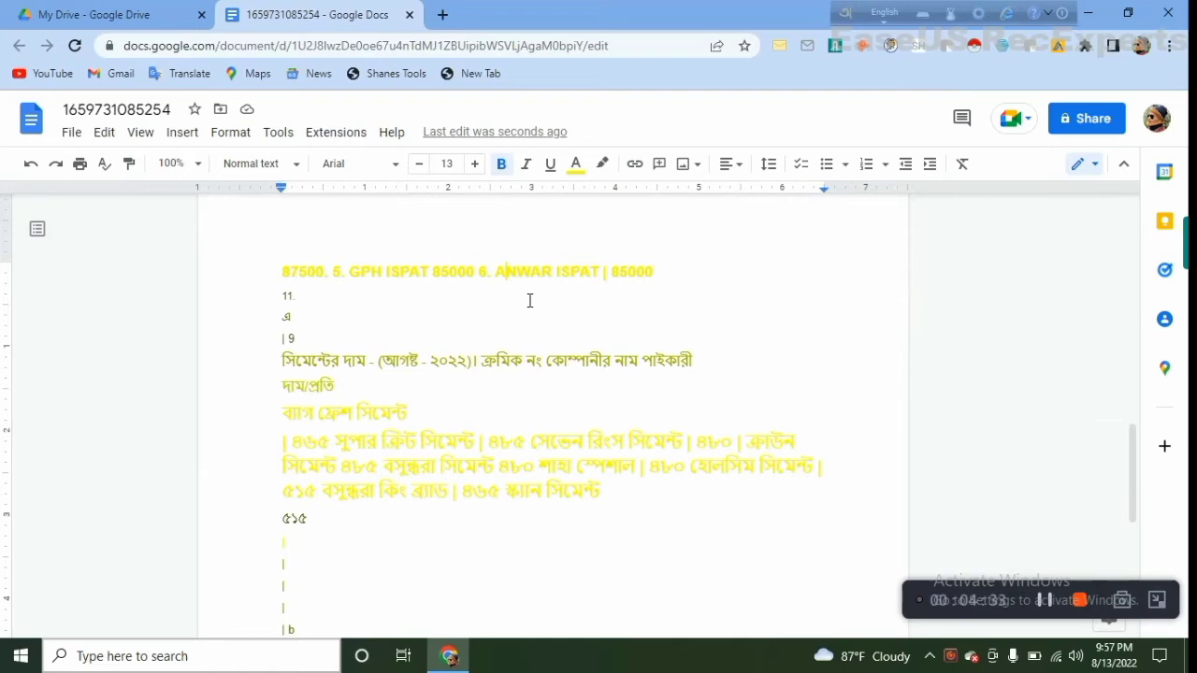
{"action": "left_click", "coordinate": [566, 371]}
{"action": "left_click", "coordinate": [487, 448]}
Review the image's rod and cement tables again alongside the extracted rod text on the first page
{"action": "scroll", "coordinate": [386, 449], "scroll_direction": "up", "scroll_amount": 5}
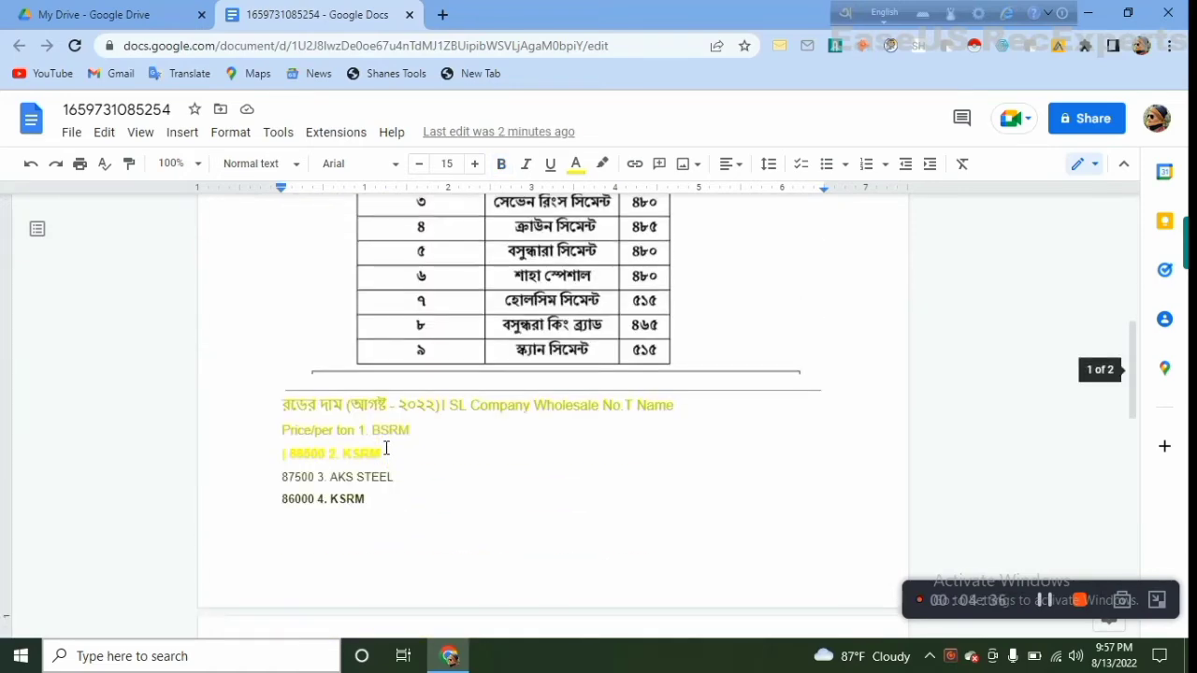
{"action": "scroll", "coordinate": [386, 448], "scroll_direction": "up", "scroll_amount": 2}
{"action": "scroll", "coordinate": [387, 449], "scroll_direction": "up", "scroll_amount": 2}
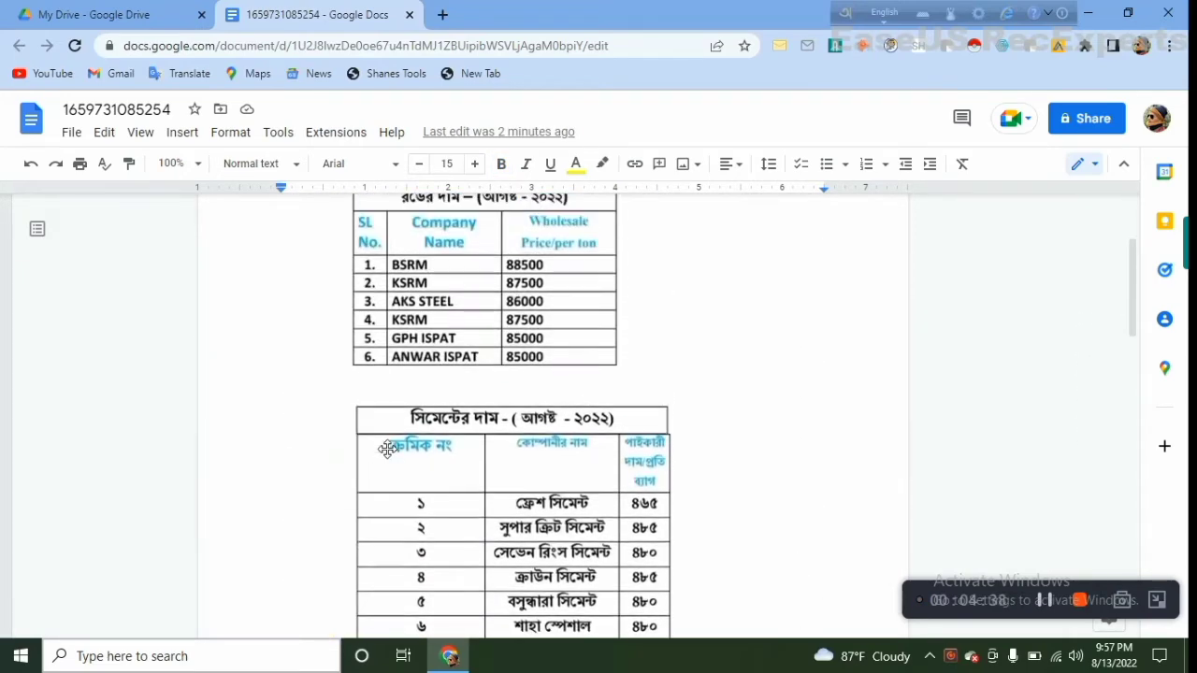
{"action": "scroll", "coordinate": [386, 449], "scroll_direction": "up", "scroll_amount": 3}
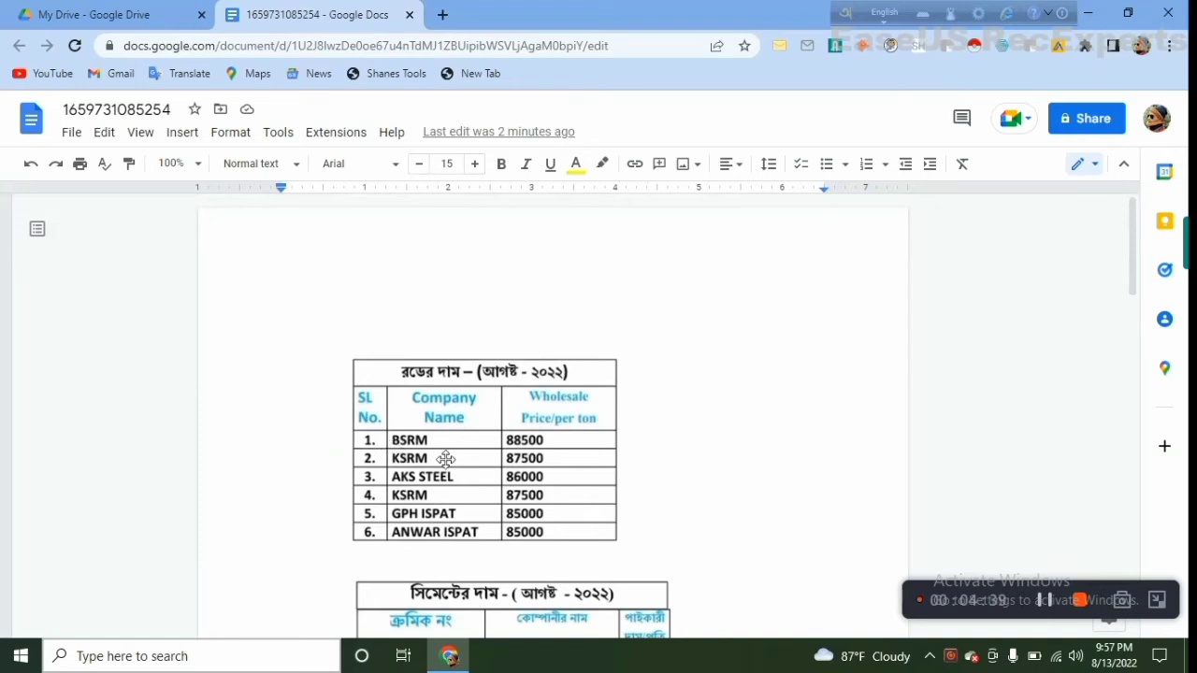
{"action": "scroll", "coordinate": [445, 458], "scroll_direction": "down", "scroll_amount": 8}
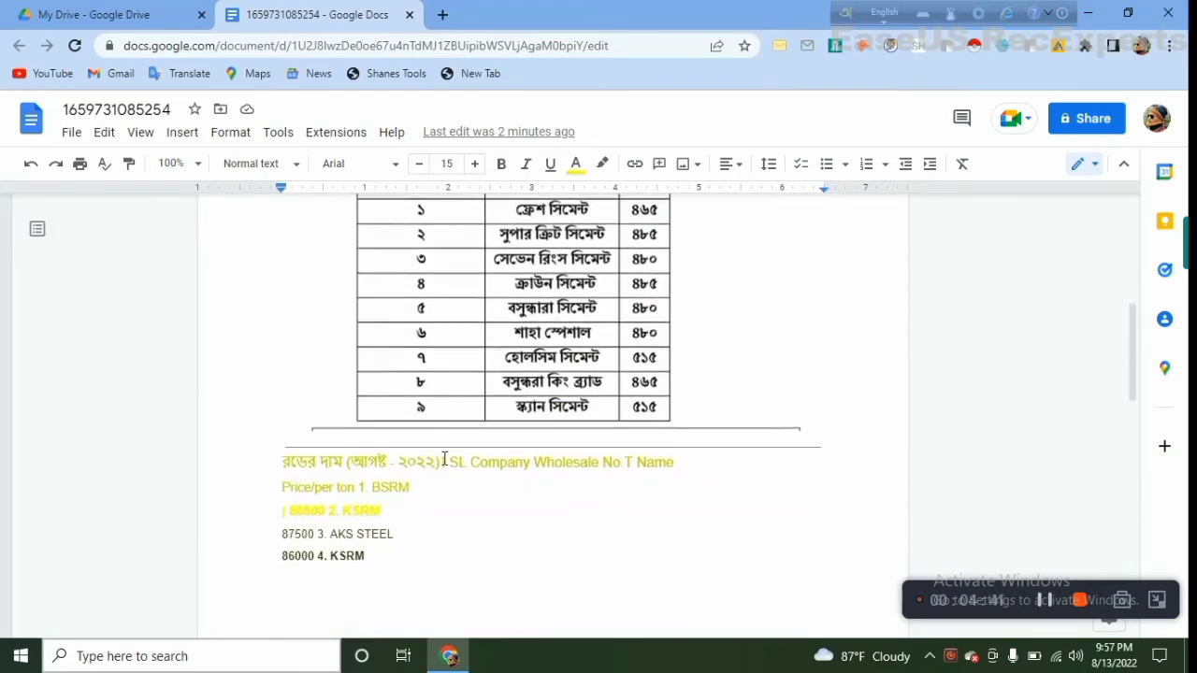
{"action": "scroll", "coordinate": [444, 458], "scroll_direction": "down", "scroll_amount": 2}
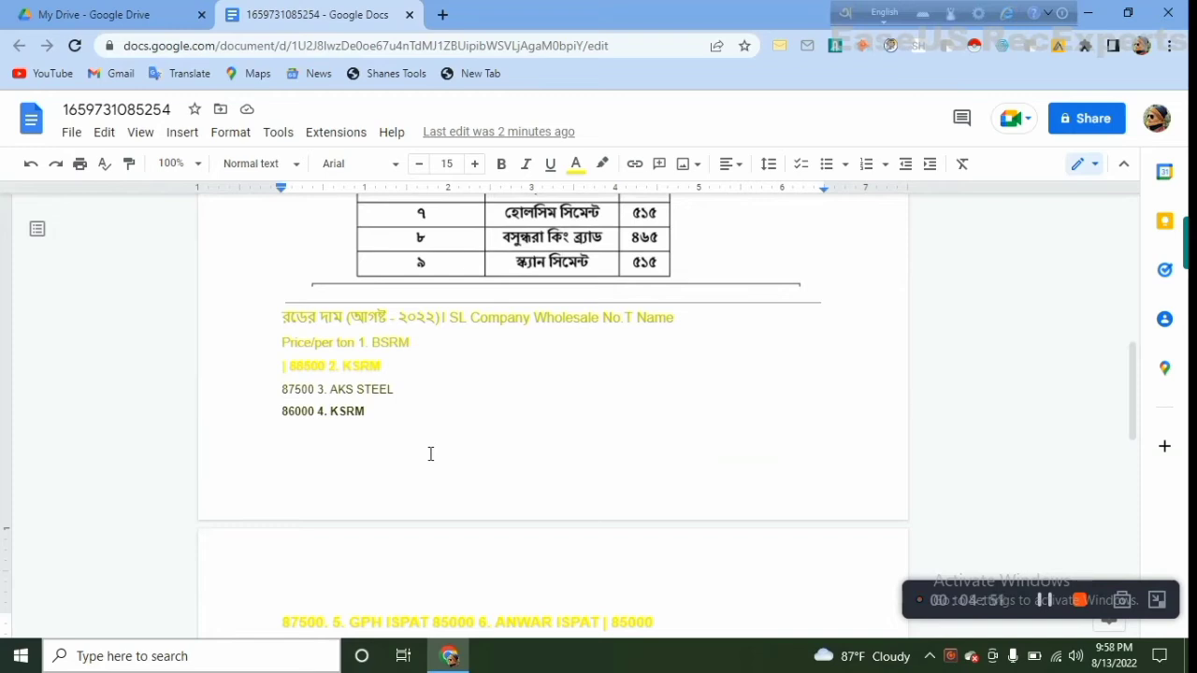
{"action": "scroll", "coordinate": [431, 454], "scroll_direction": "up", "scroll_amount": 7}
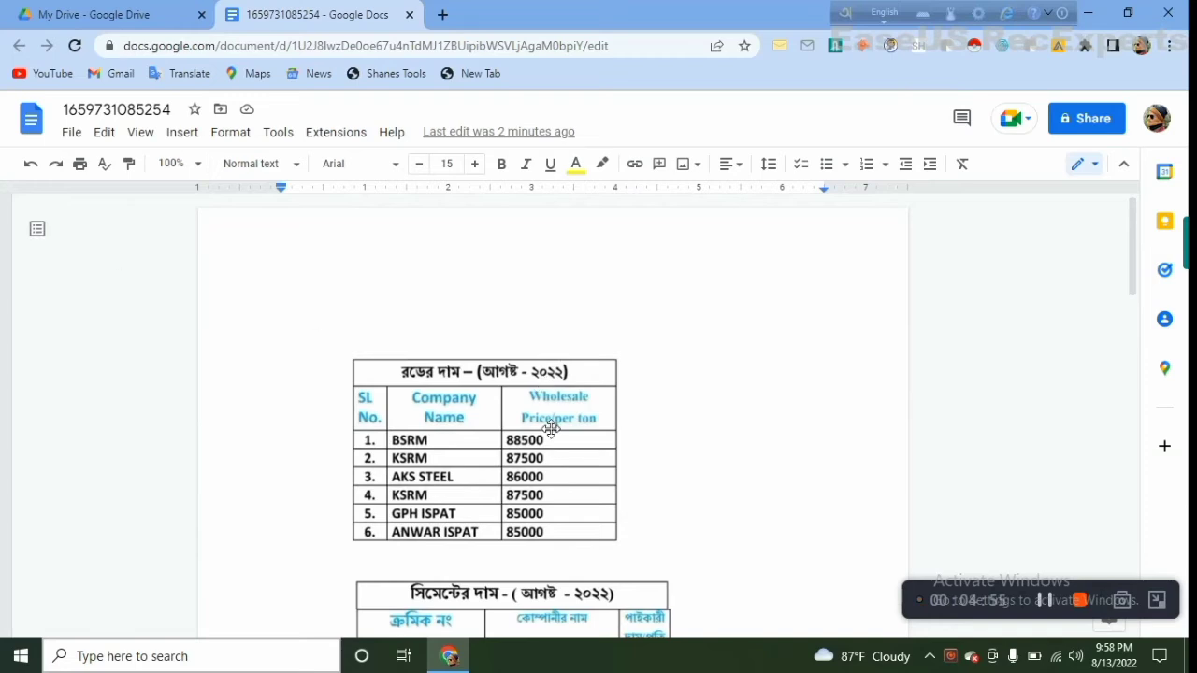
{"action": "scroll", "coordinate": [550, 427], "scroll_direction": "down", "scroll_amount": 6}
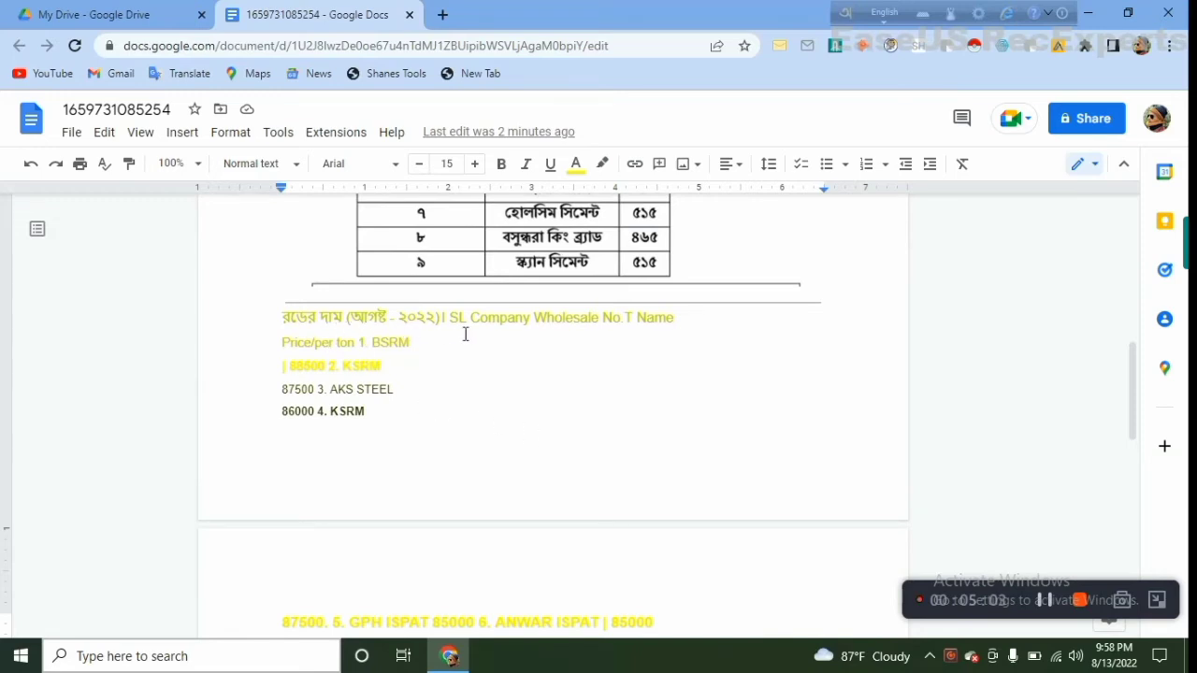
{"action": "scroll", "coordinate": [471, 364], "scroll_direction": "up", "scroll_amount": 5}
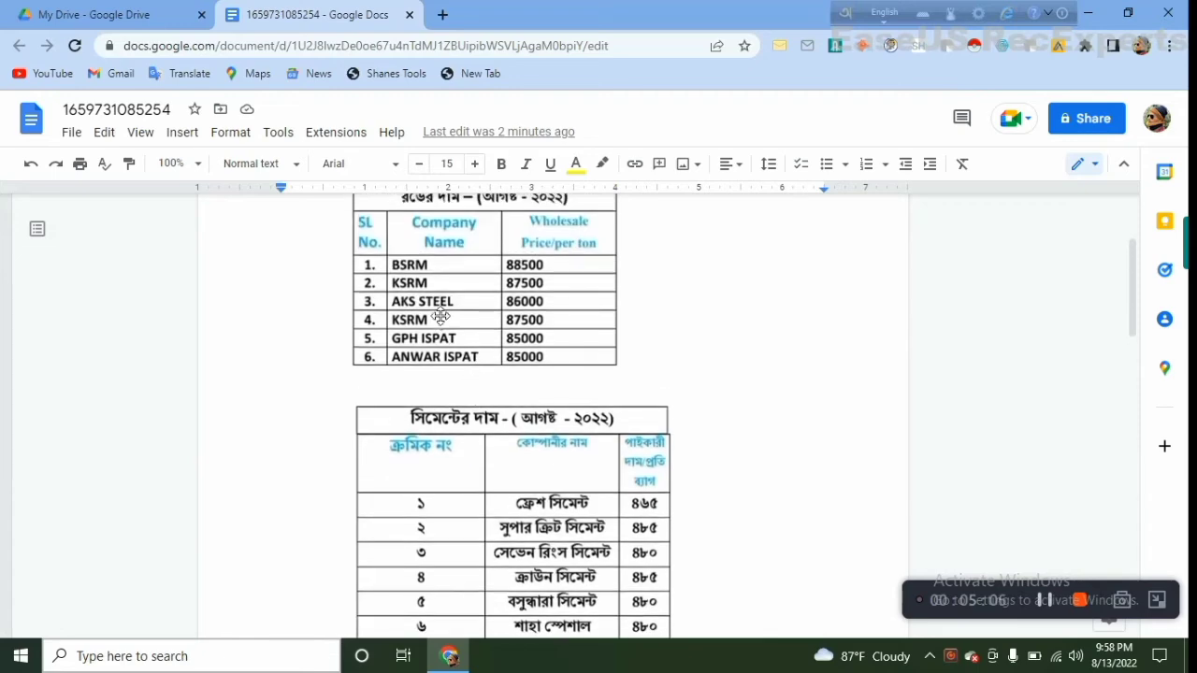
{"action": "scroll", "coordinate": [415, 376], "scroll_direction": "down", "scroll_amount": 5}
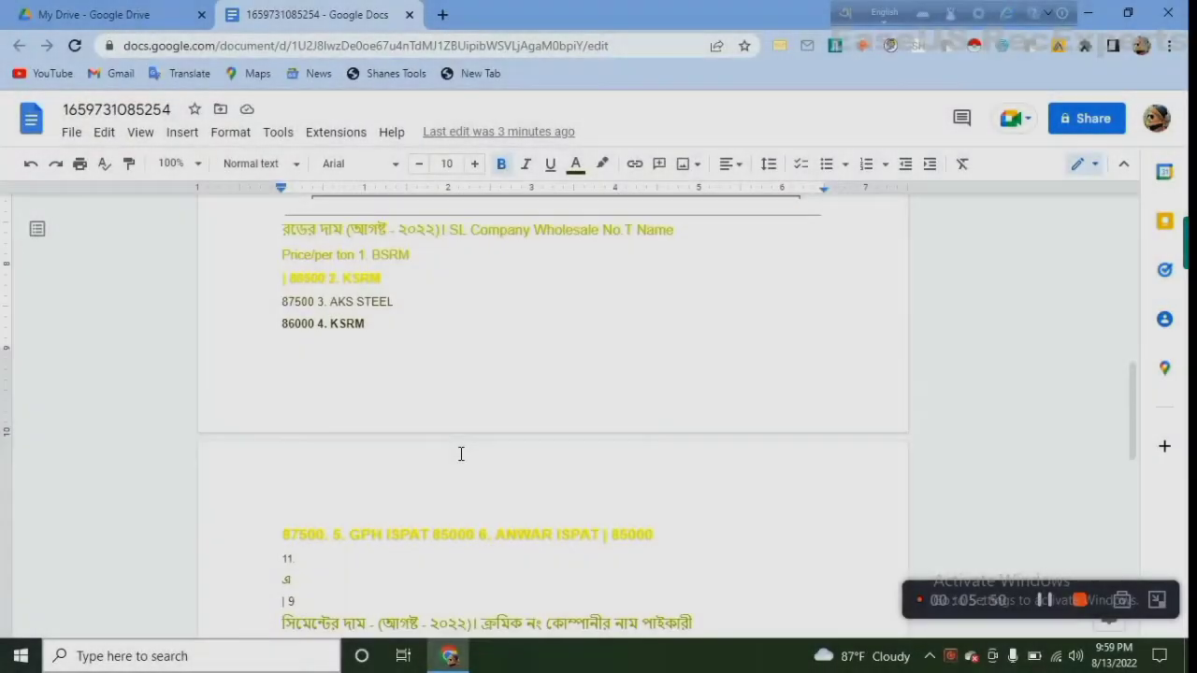
Review the extracted cement text through to the end of the second page and recheck the source image
{"action": "scroll", "coordinate": [459, 455], "scroll_direction": "down", "scroll_amount": 4}
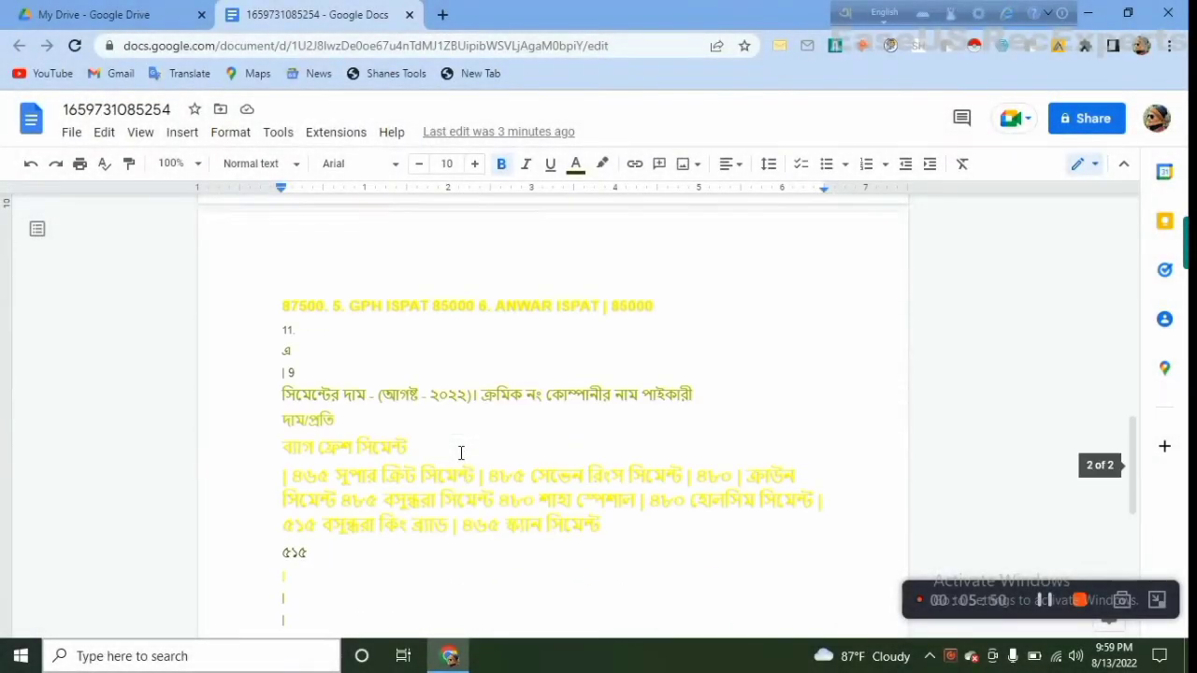
{"action": "scroll", "coordinate": [367, 463], "scroll_direction": "down", "scroll_amount": 3}
{"action": "scroll", "coordinate": [367, 464], "scroll_direction": "up", "scroll_amount": 10}
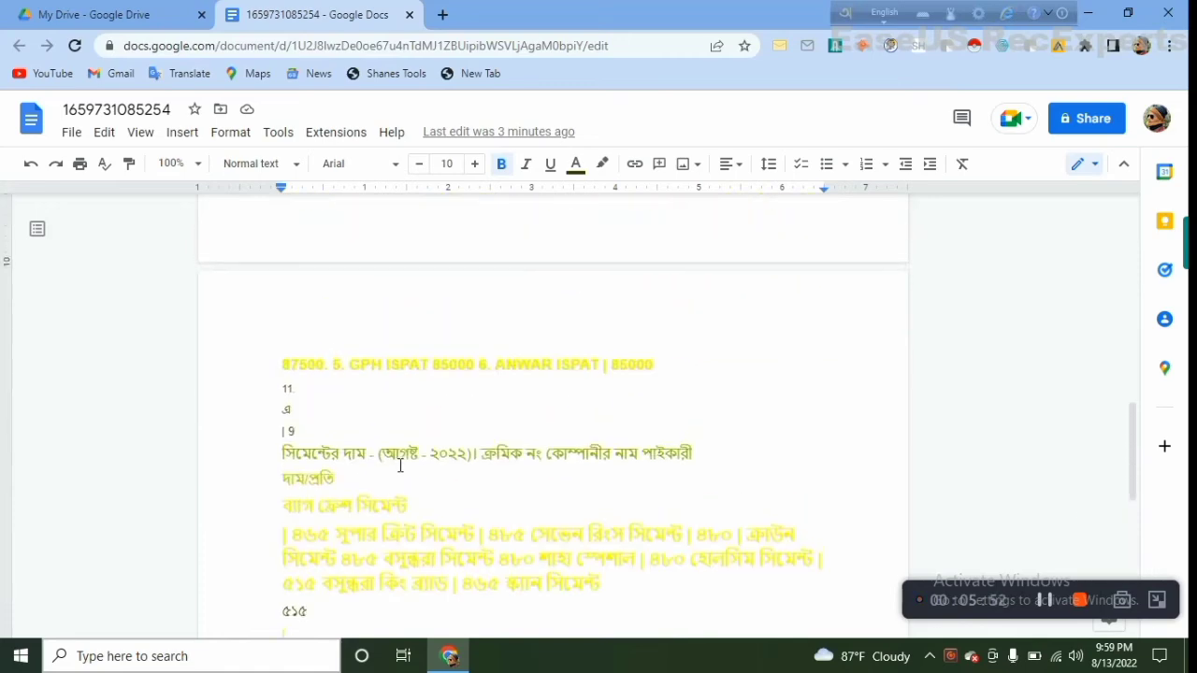
{"action": "scroll", "coordinate": [401, 465], "scroll_direction": "down", "scroll_amount": 3}
{"action": "scroll", "coordinate": [401, 464], "scroll_direction": "down", "scroll_amount": 3}
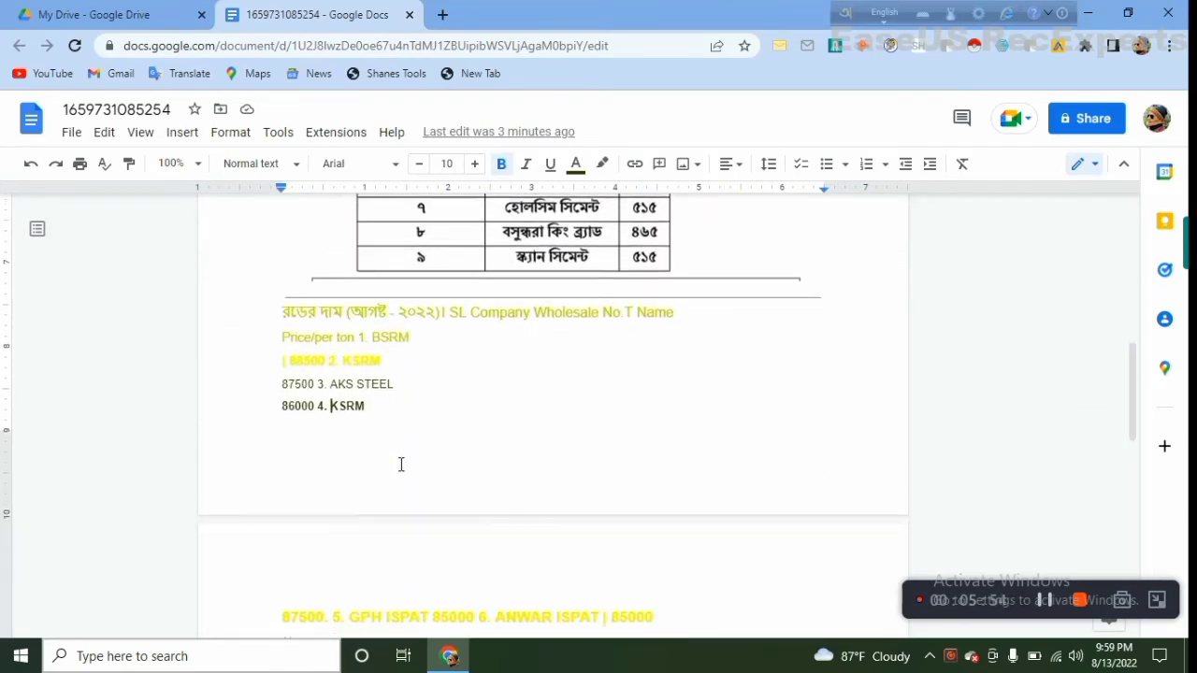
{"action": "scroll", "coordinate": [401, 465], "scroll_direction": "down", "scroll_amount": 3}
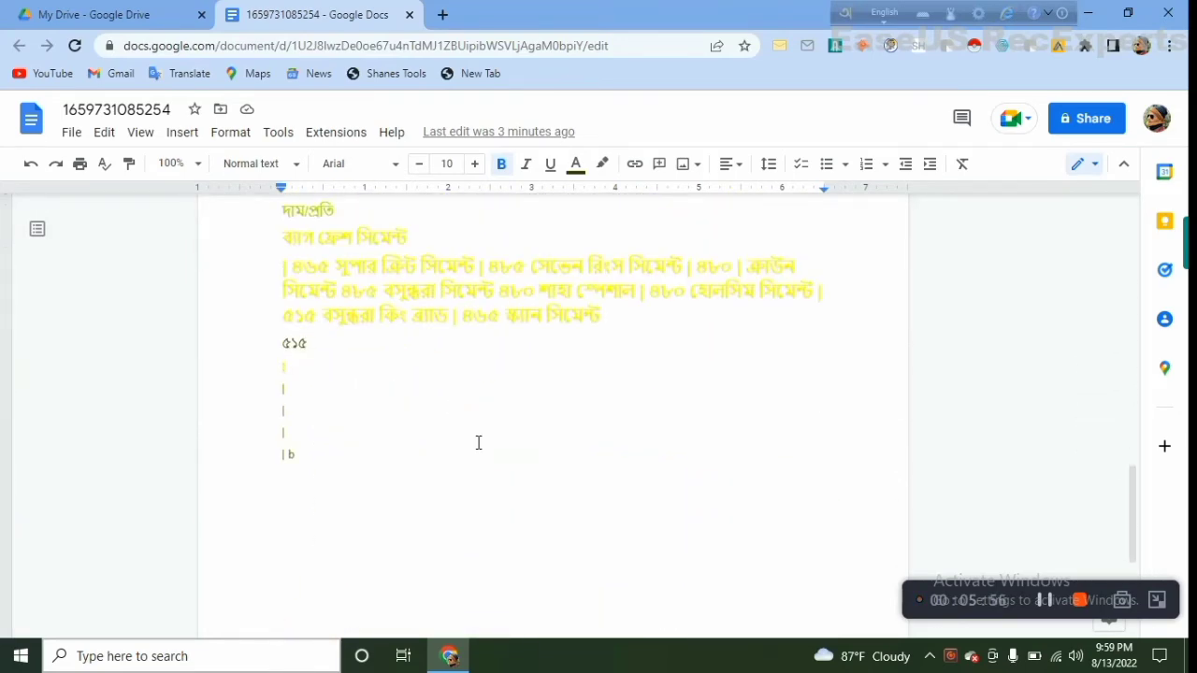
{"action": "scroll", "coordinate": [478, 443], "scroll_direction": "up", "scroll_amount": 4}
{"action": "scroll", "coordinate": [482, 443], "scroll_direction": "up", "scroll_amount": 8}
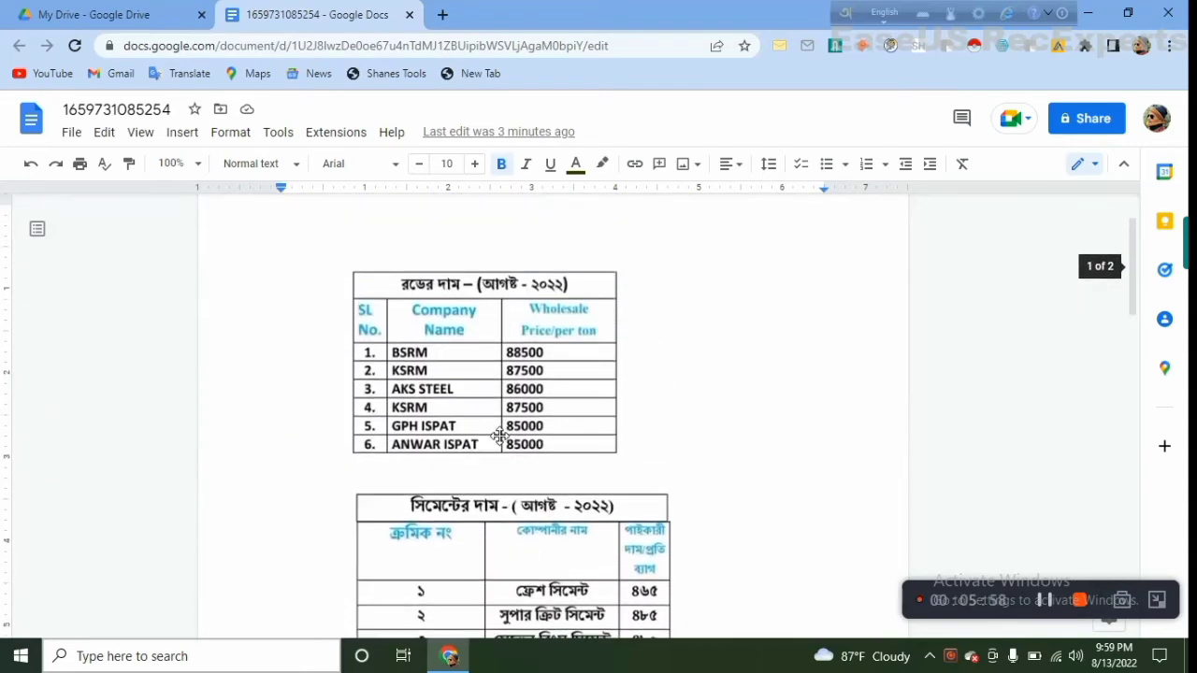
{"action": "scroll", "coordinate": [544, 400], "scroll_direction": "down", "scroll_amount": 5}
{"action": "scroll", "coordinate": [545, 411], "scroll_direction": "down", "scroll_amount": 3}
{"action": "scroll", "coordinate": [543, 402], "scroll_direction": "up", "scroll_amount": 5}
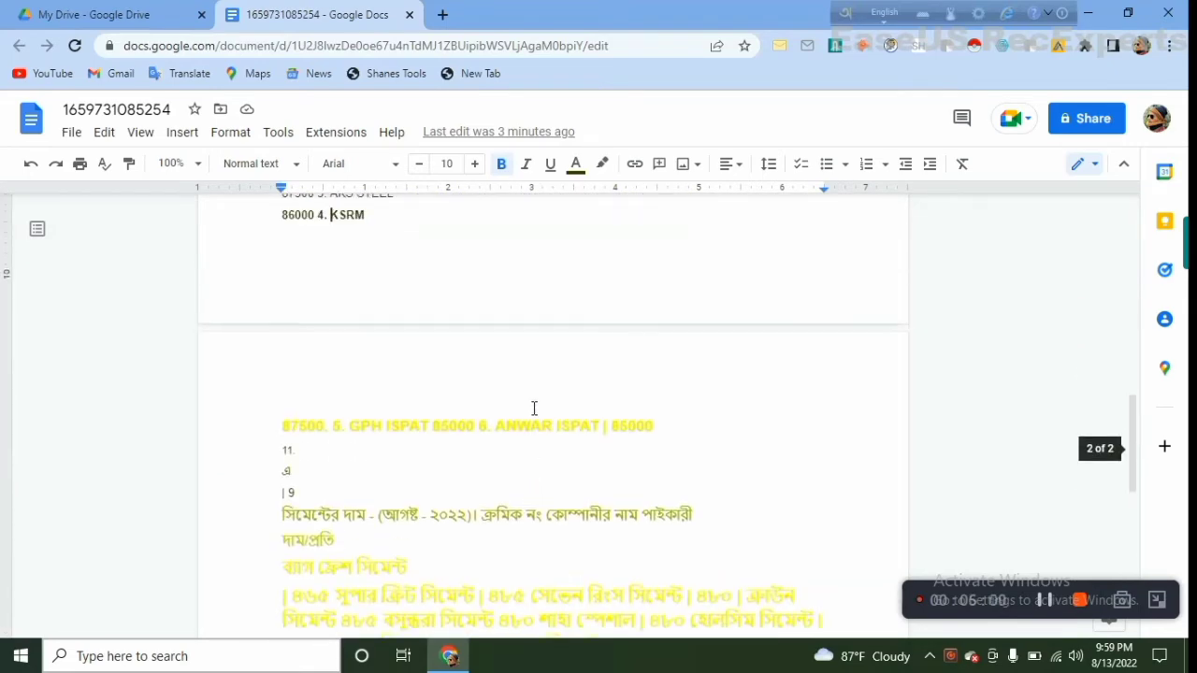
Delete the source image of the price tables from the top of the document
{"action": "left_click", "coordinate": [541, 391]}
{"action": "scroll", "coordinate": [524, 356], "scroll_direction": "up", "scroll_amount": 4}
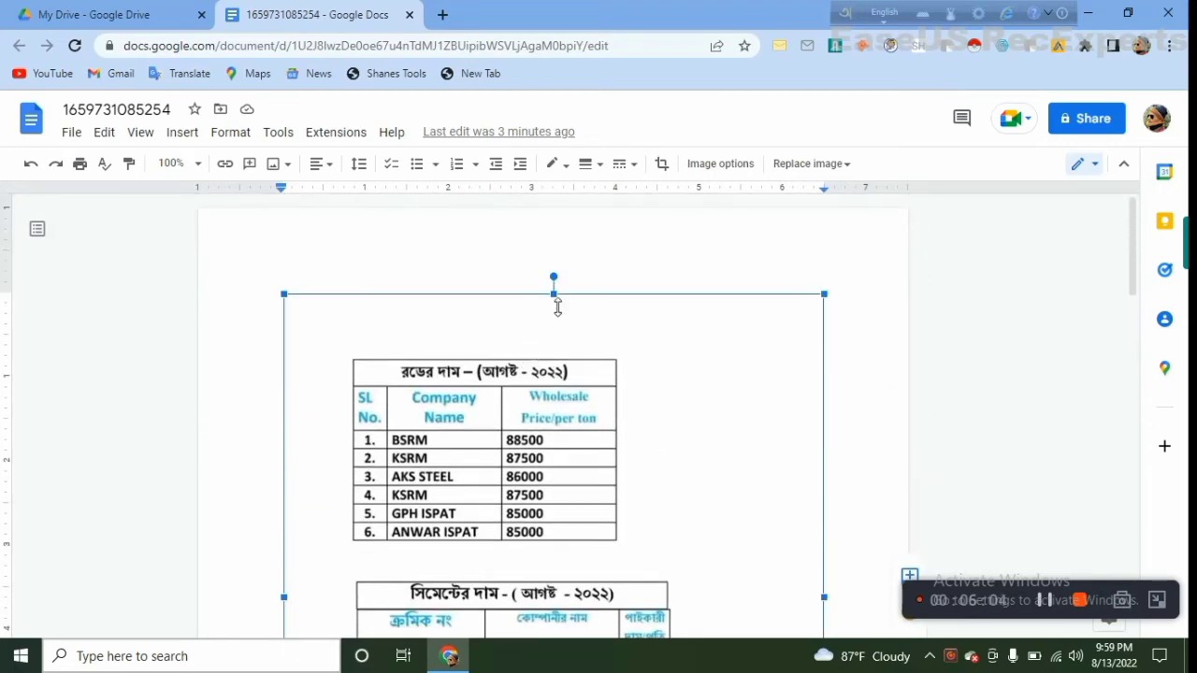
{"action": "right_click", "coordinate": [558, 306]}
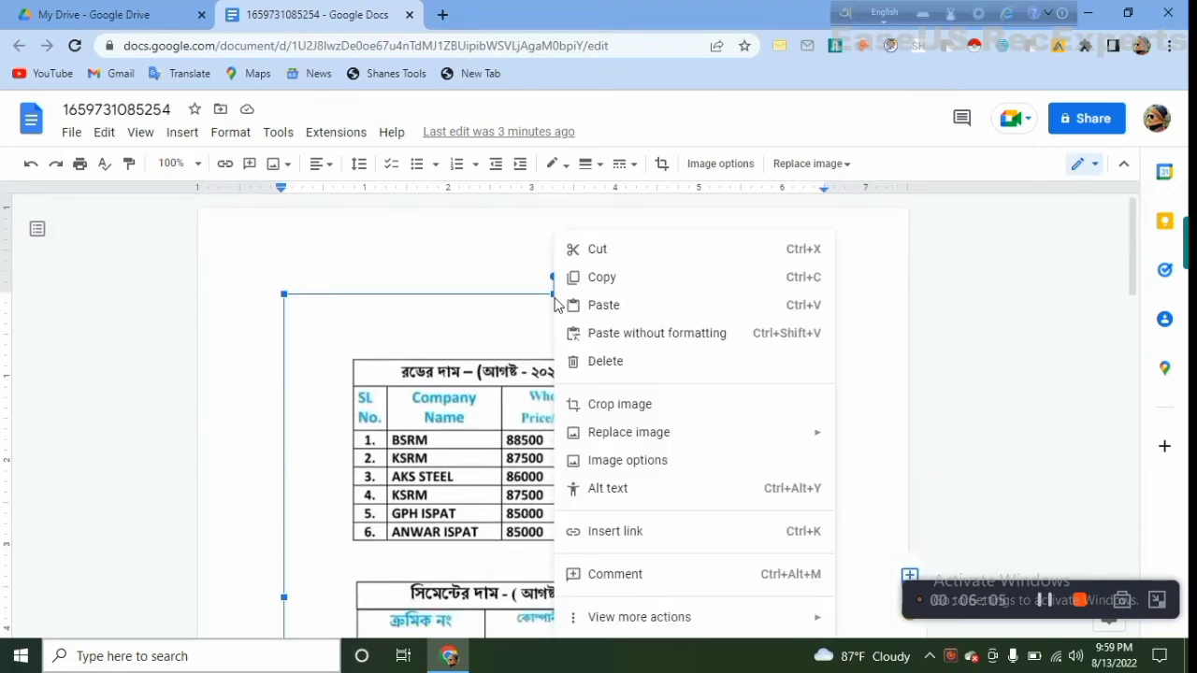
{"action": "left_click", "coordinate": [609, 370]}
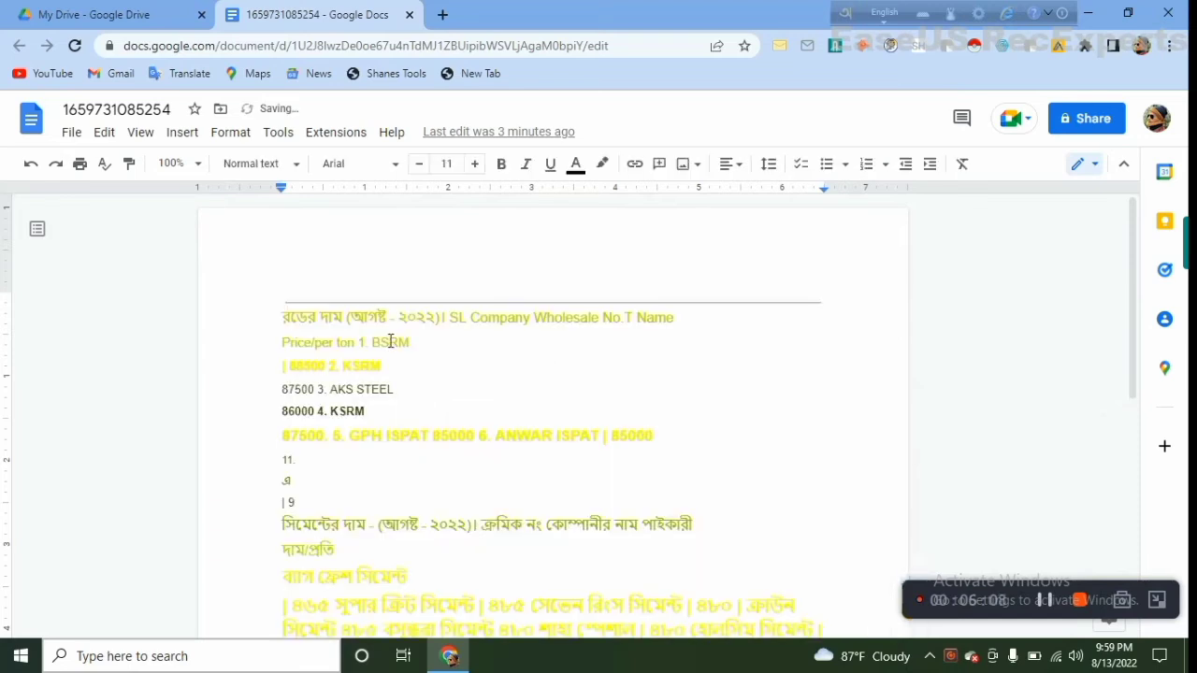
Remove the leftover horizontal line above the extracted rod price heading
{"action": "right_click", "coordinate": [393, 280]}
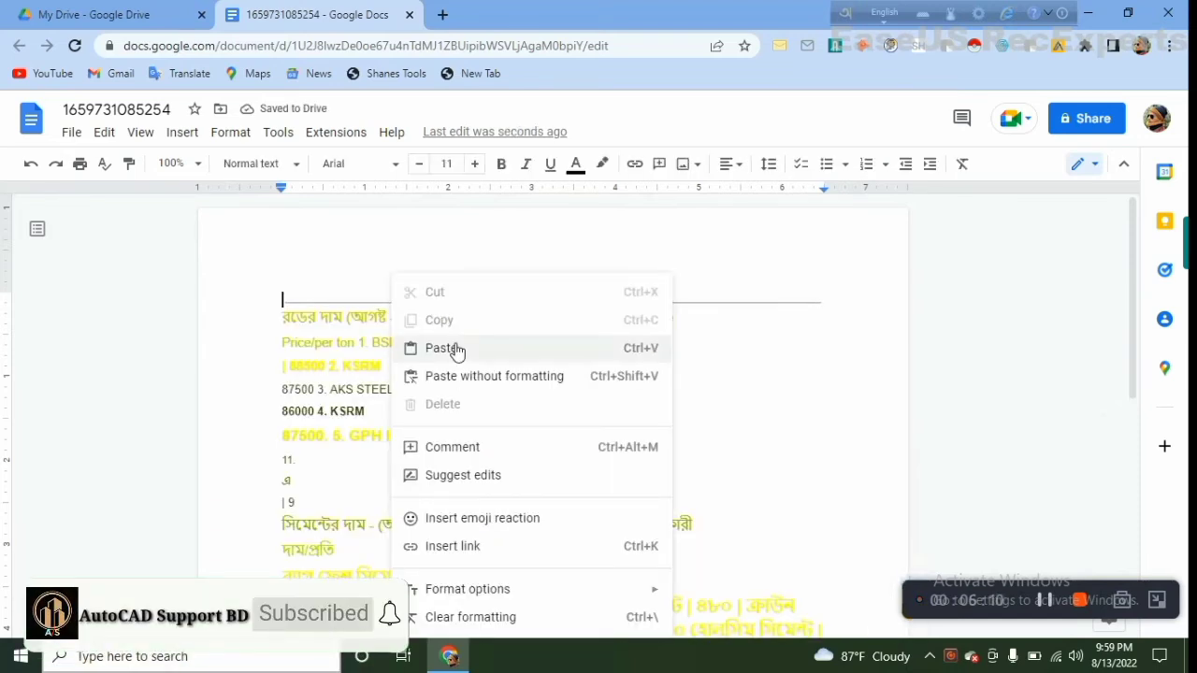
{"action": "left_click", "coordinate": [456, 350]}
{"action": "right_click", "coordinate": [392, 309]}
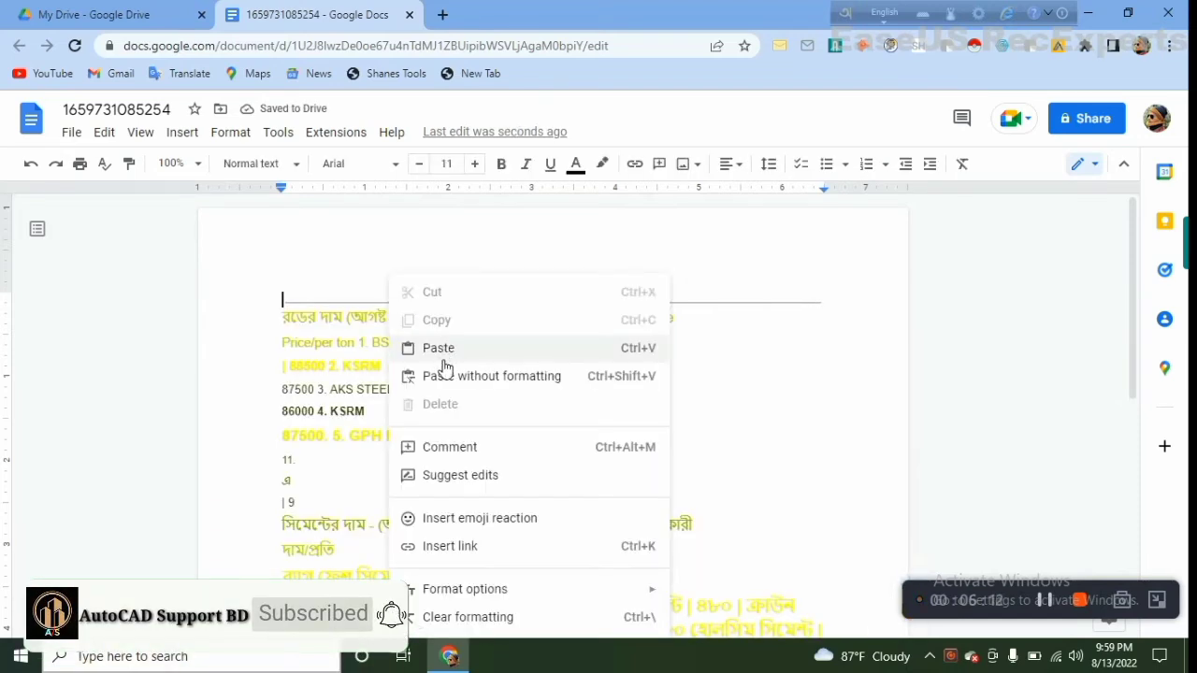
{"action": "left_click", "coordinate": [331, 327]}
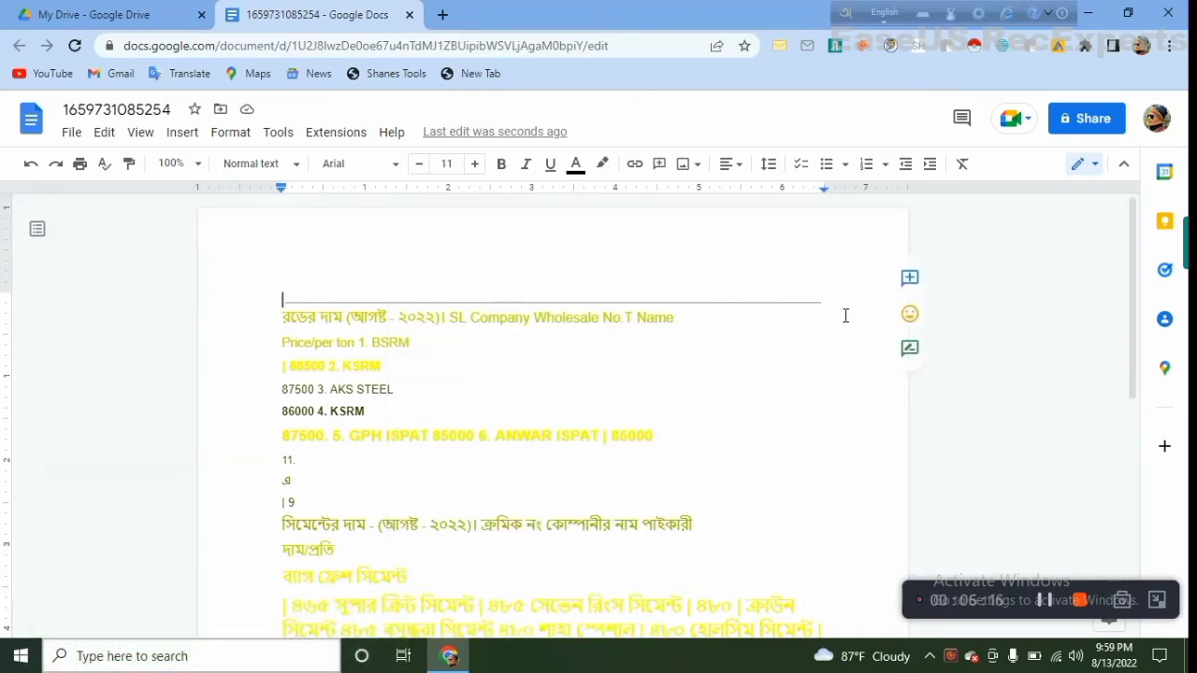
{"action": "key", "text": "BackSpace"}
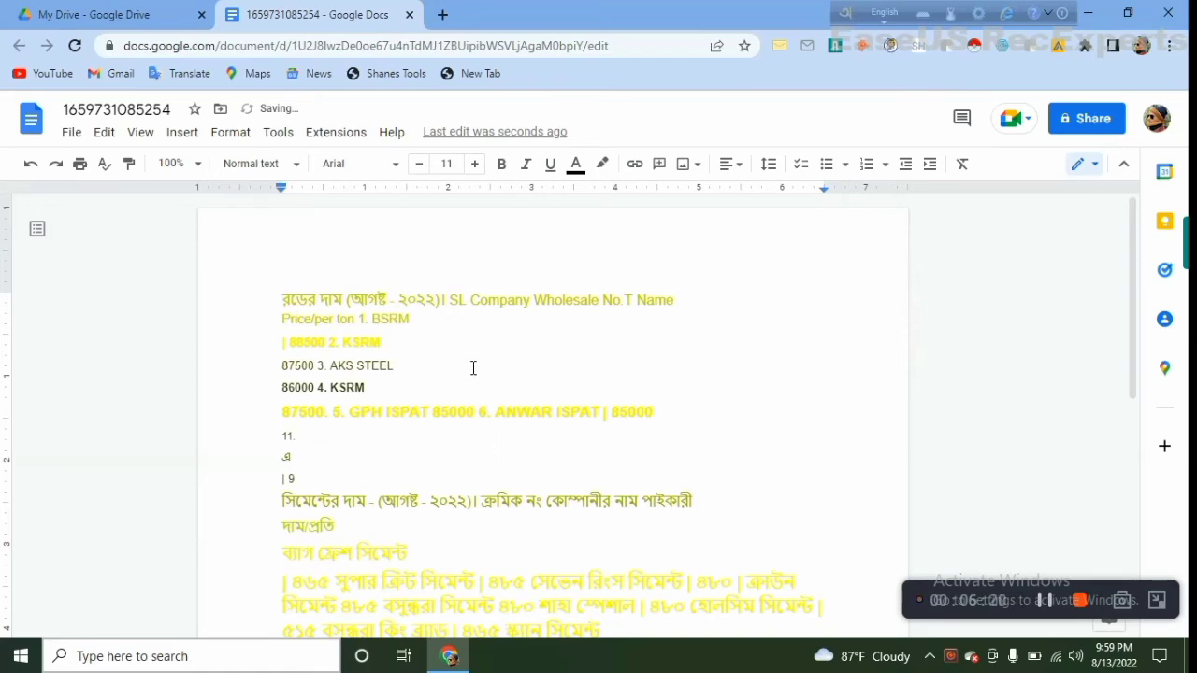
{"action": "scroll", "coordinate": [387, 397], "scroll_direction": "down", "scroll_amount": 5}
{"action": "scroll", "coordinate": [446, 401], "scroll_direction": "up", "scroll_amount": 4}
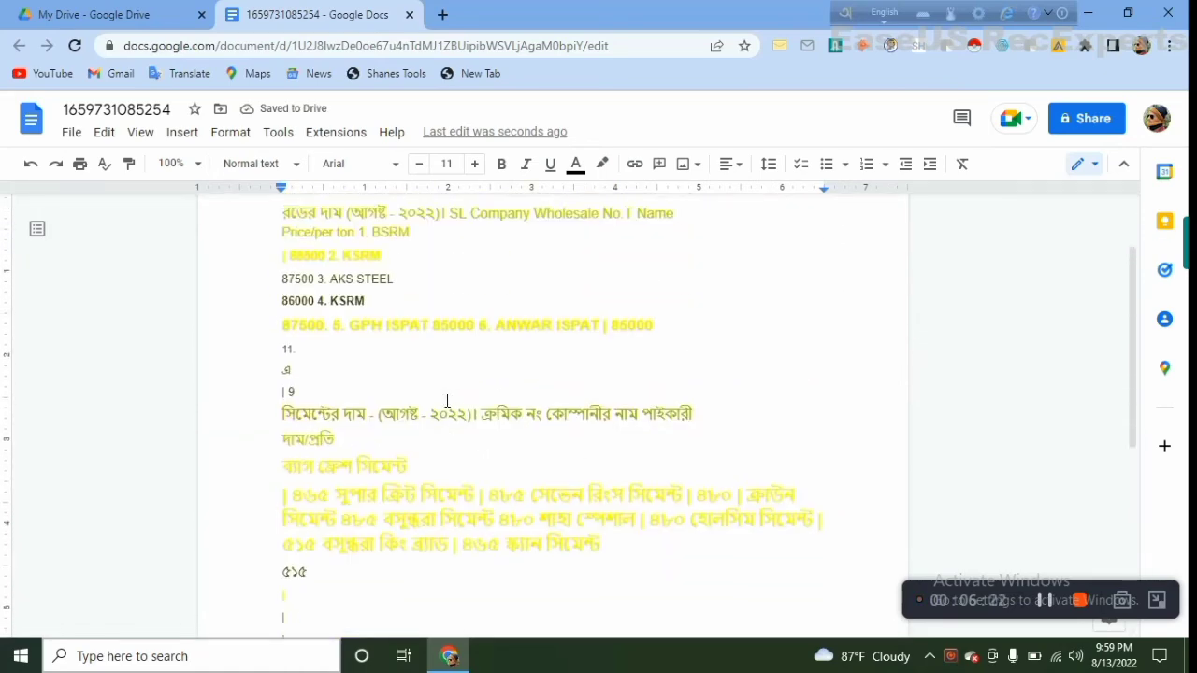
{"action": "right_click", "coordinate": [439, 399]}
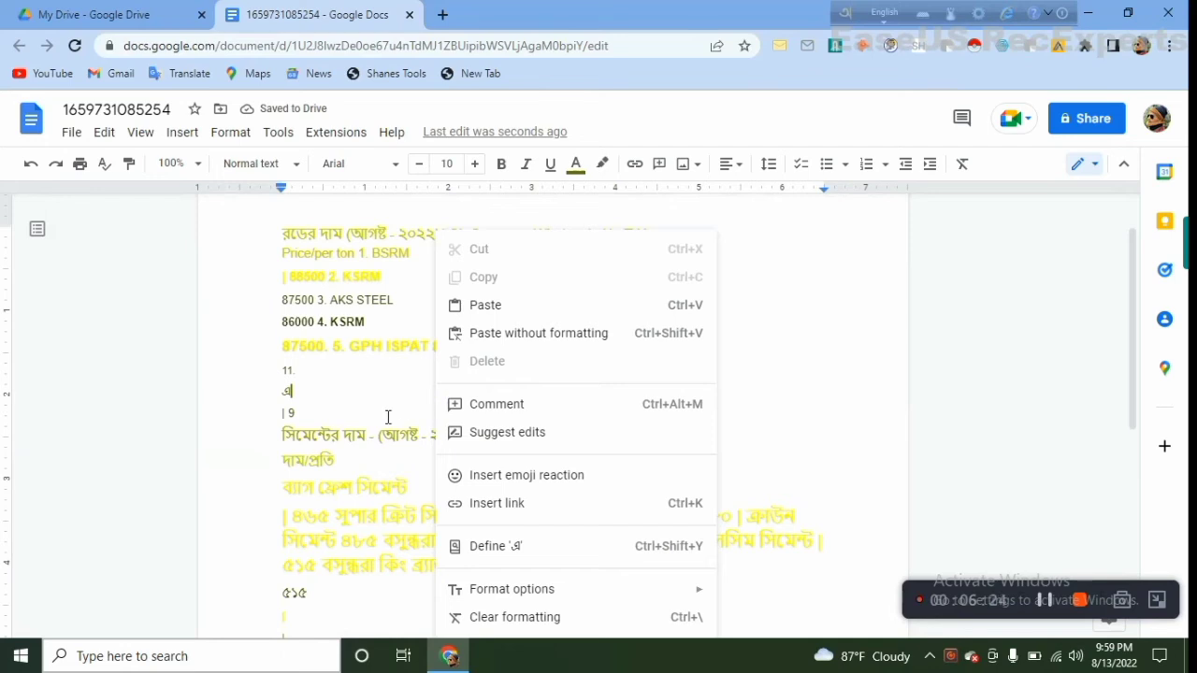
{"action": "left_click", "coordinate": [286, 393]}
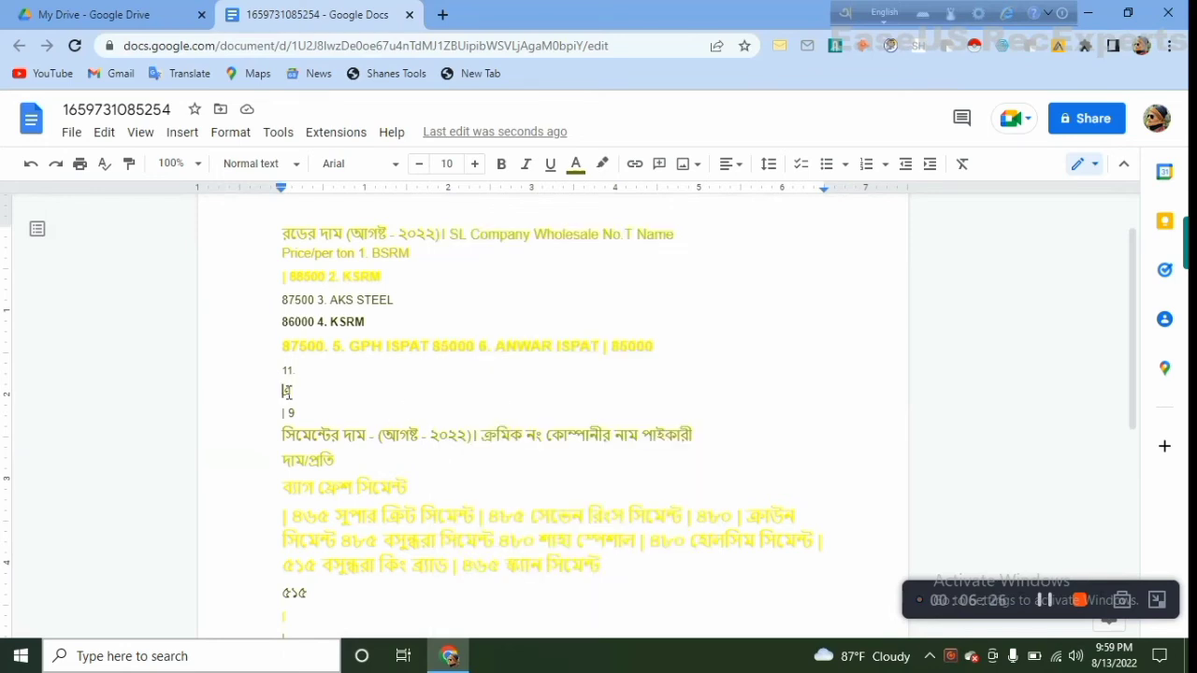
Download the document in Microsoft Word (.docx) format
{"action": "left_click", "coordinate": [72, 133]}
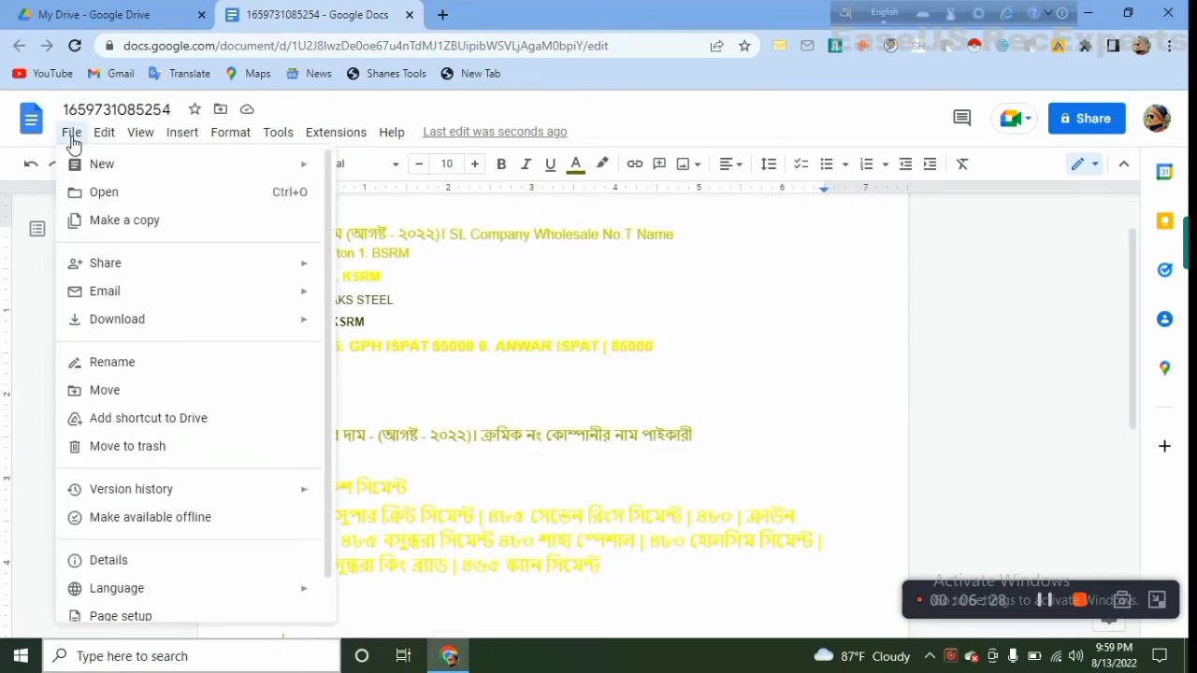
{"action": "mouse_move", "coordinate": [154, 324]}
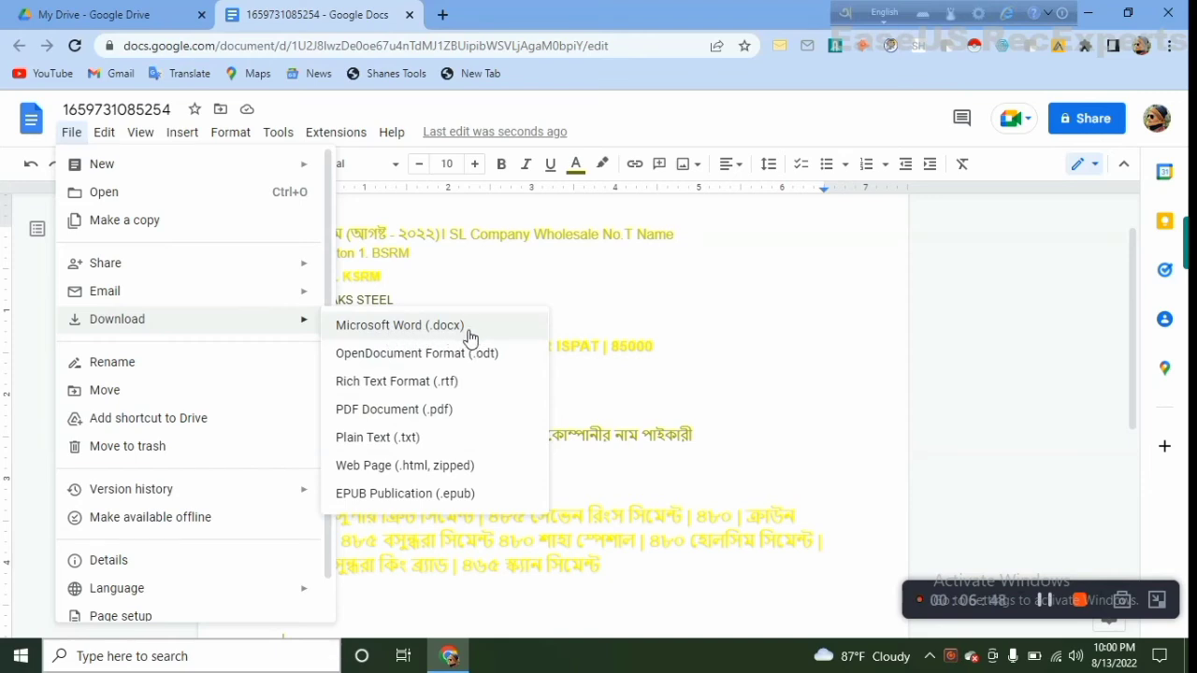
{"action": "left_click", "coordinate": [400, 336]}
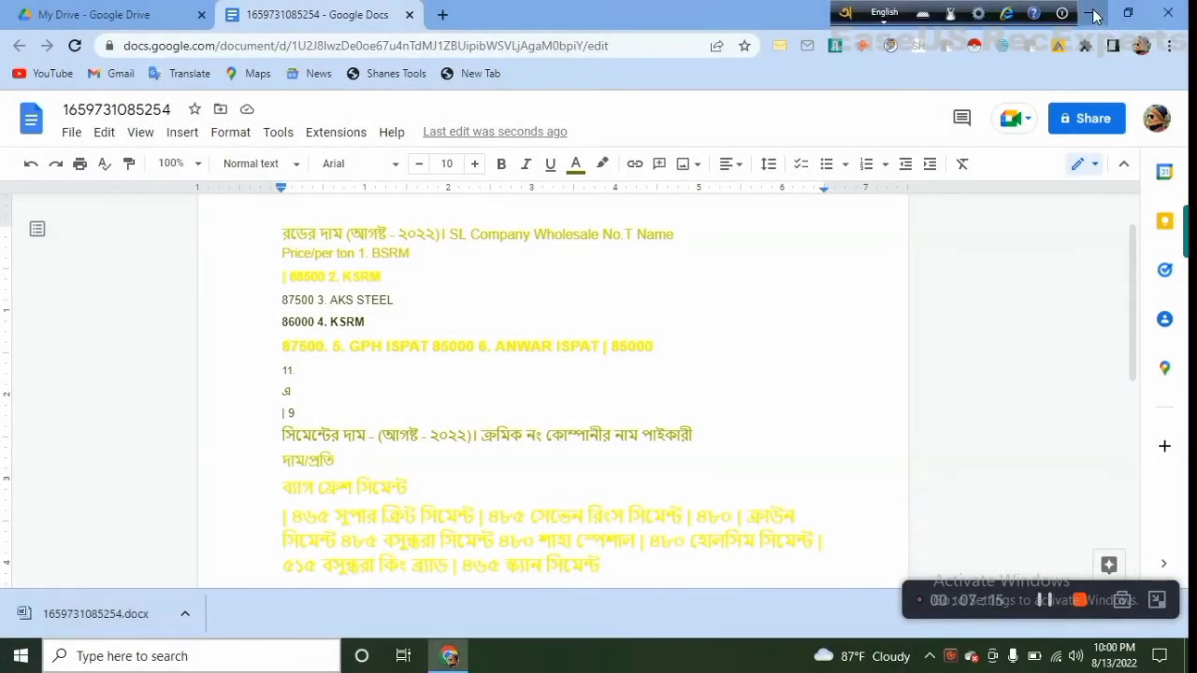
{"action": "left_click", "coordinate": [1090, 14]}
{"action": "double_click", "coordinate": [42, 49]}
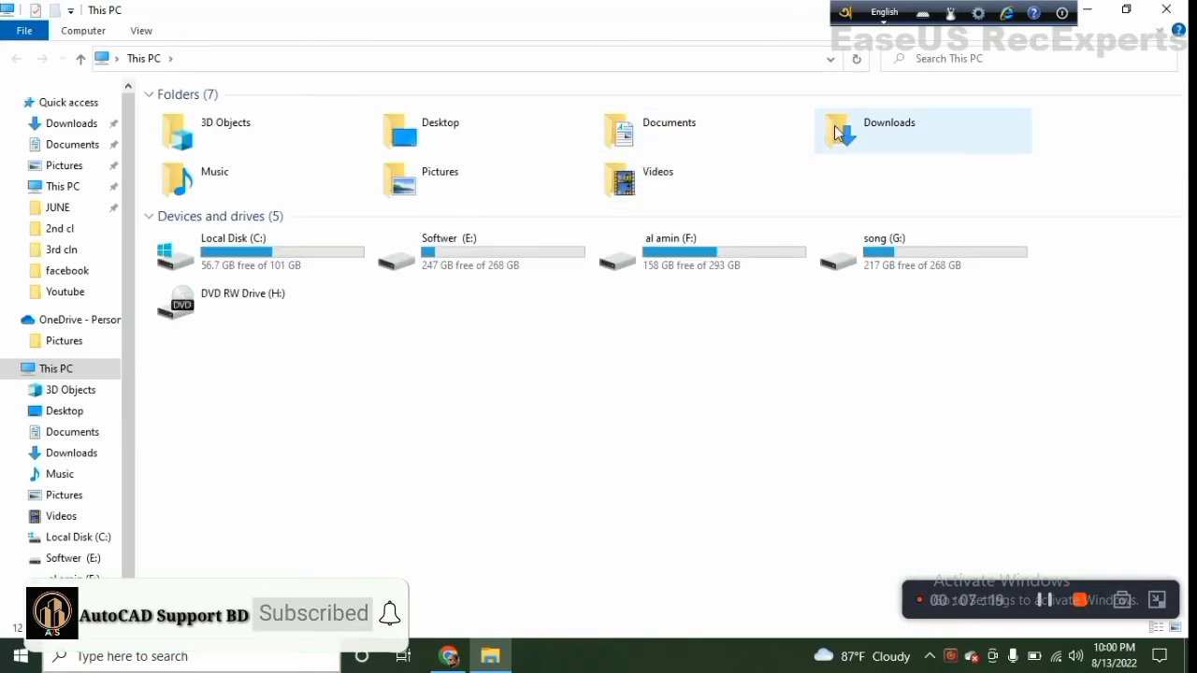
{"action": "double_click", "coordinate": [819, 148]}
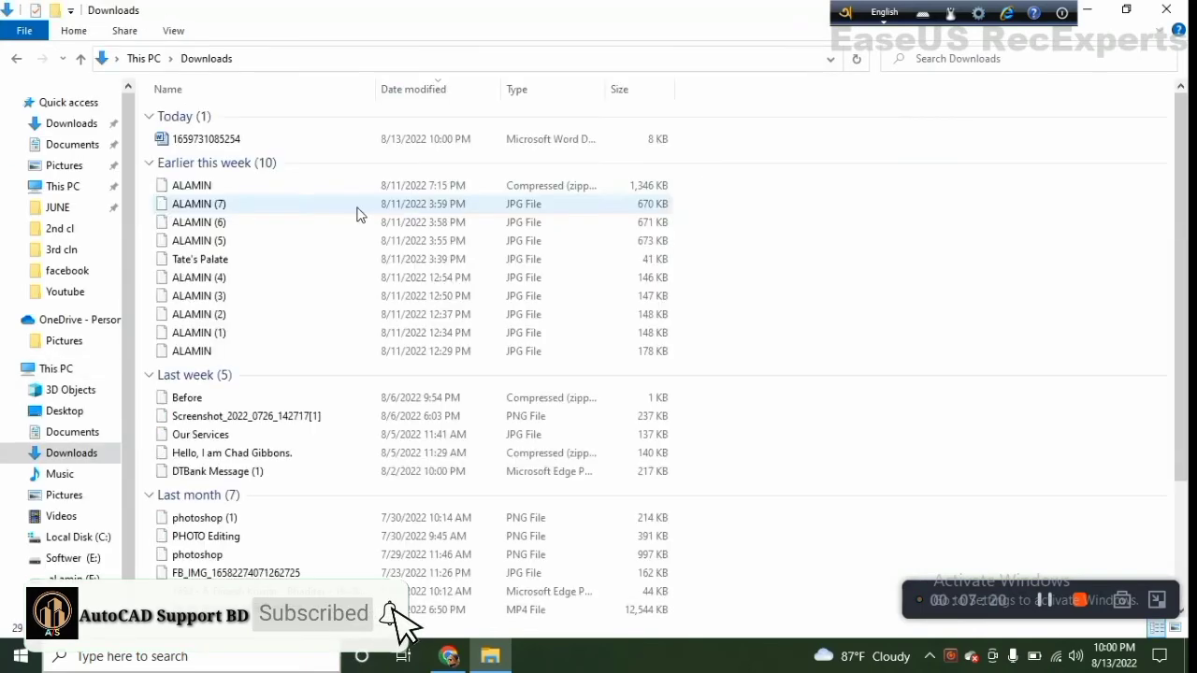
{"action": "left_click", "coordinate": [478, 143]}
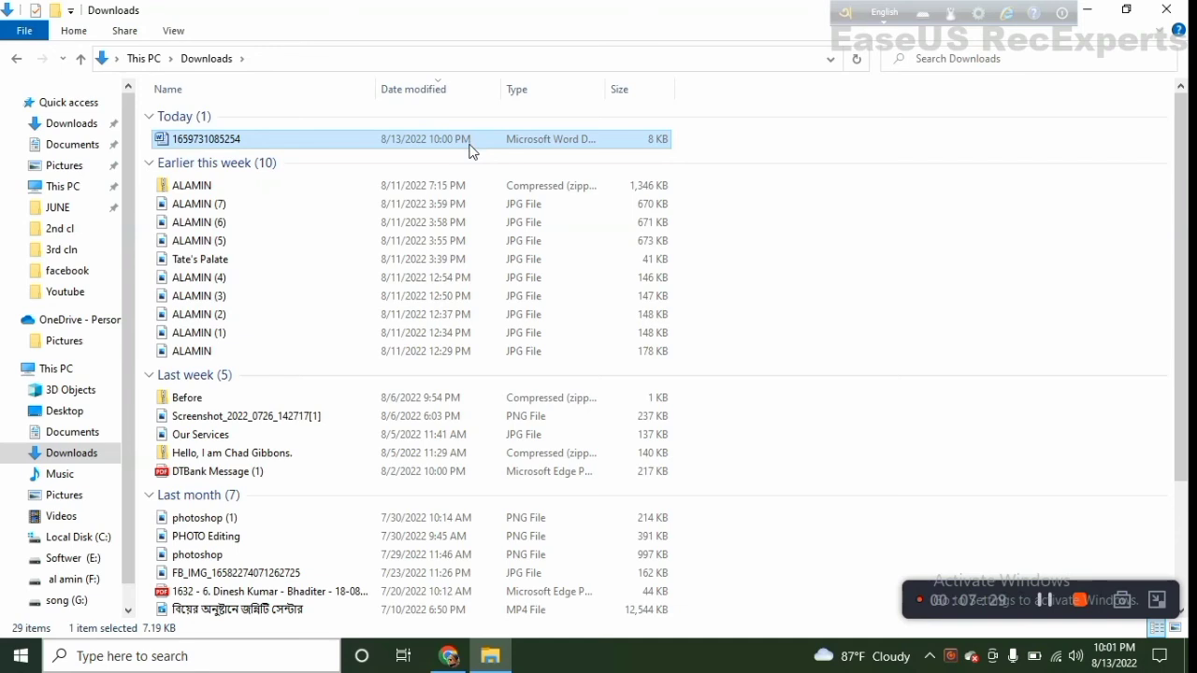
{"action": "double_click", "coordinate": [472, 141]}
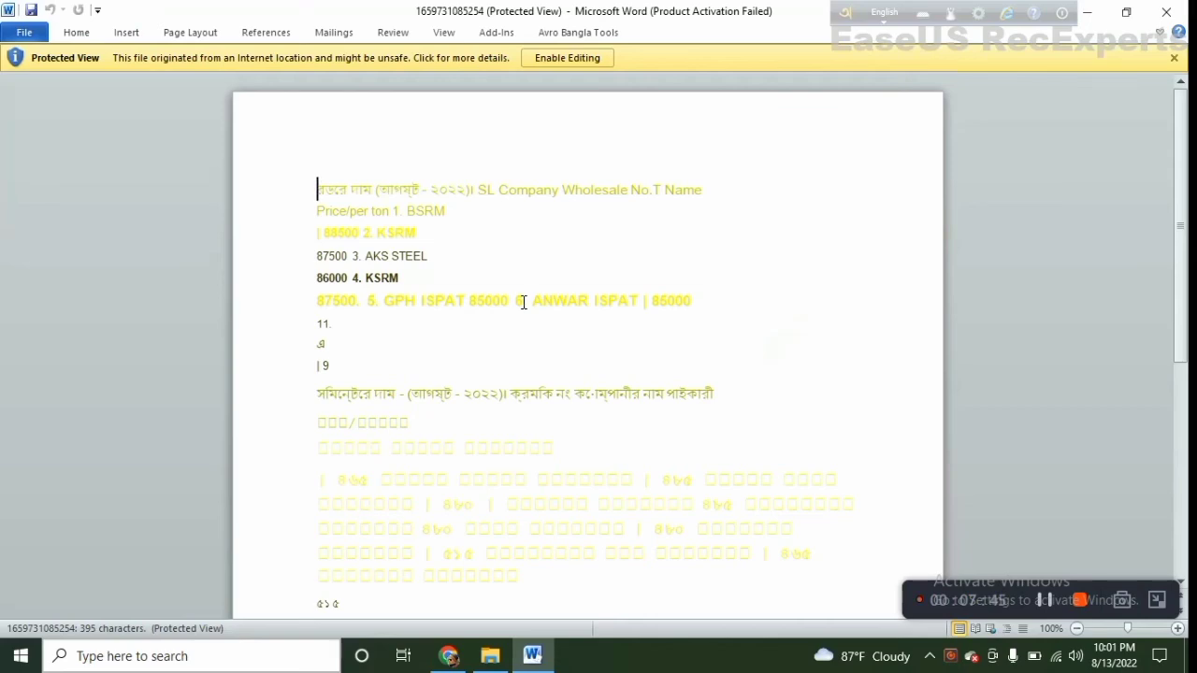
Compare the rod and cement text in the downloaded Word file with the same text in the Google Docs original
{"action": "scroll", "coordinate": [505, 281], "scroll_direction": "down", "scroll_amount": 4}
{"action": "scroll", "coordinate": [500, 374], "scroll_direction": "up", "scroll_amount": 2}
{"action": "mouse_move", "coordinate": [456, 659]}
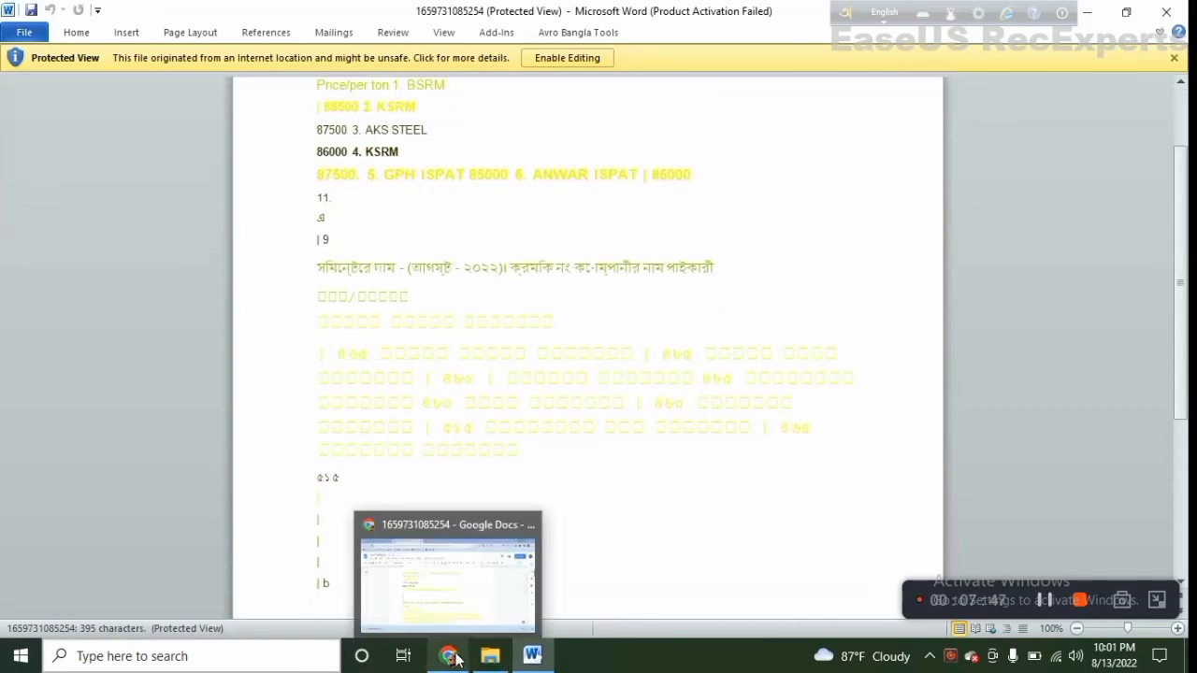
{"action": "left_click", "coordinate": [462, 598]}
{"action": "scroll", "coordinate": [441, 351], "scroll_direction": "down", "scroll_amount": 2}
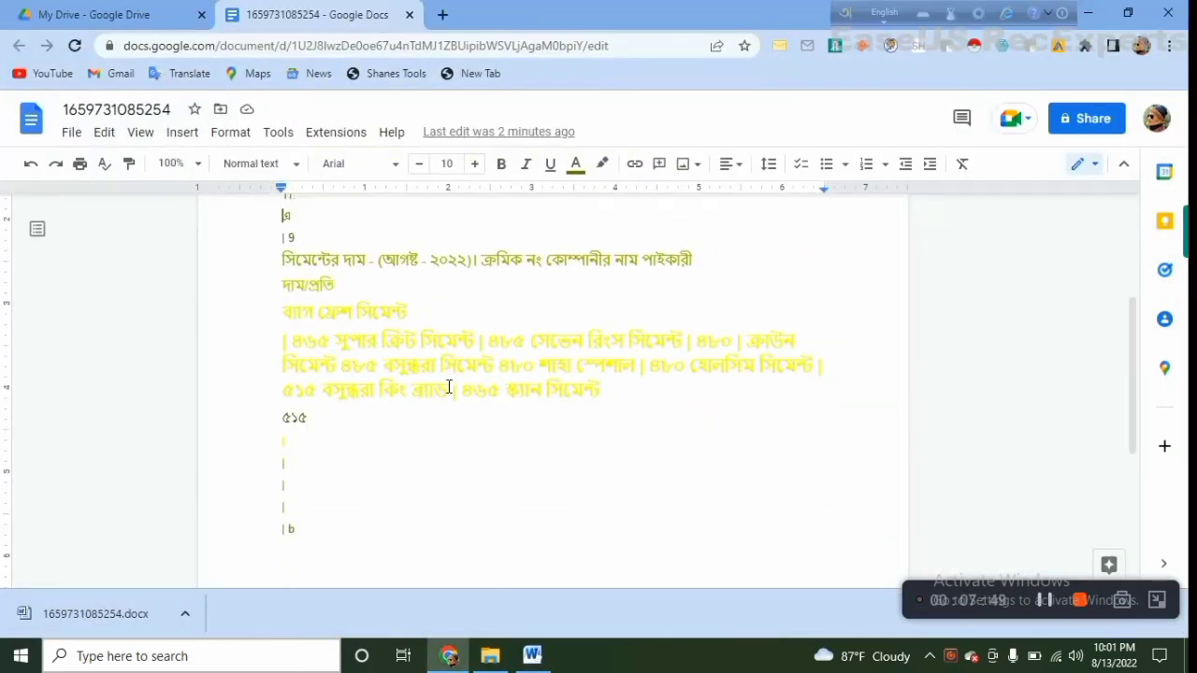
{"action": "scroll", "coordinate": [449, 386], "scroll_direction": "up", "scroll_amount": 3}
{"action": "left_click", "coordinate": [532, 656]}
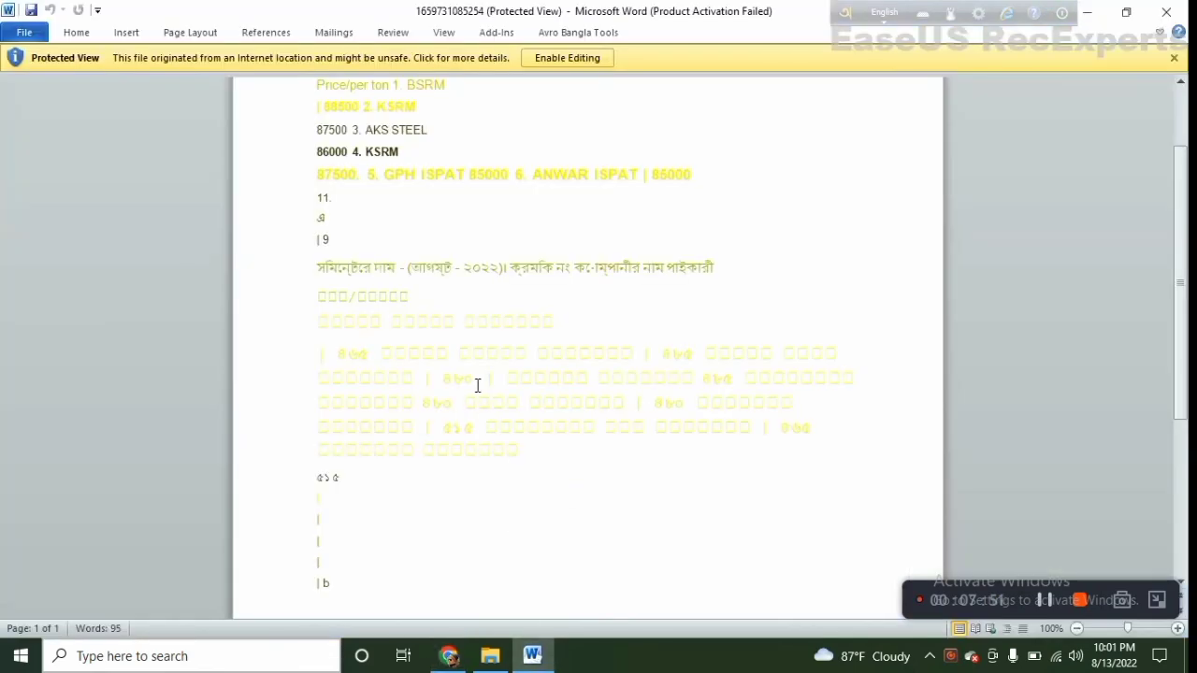
{"action": "scroll", "coordinate": [464, 387], "scroll_direction": "up", "scroll_amount": 2}
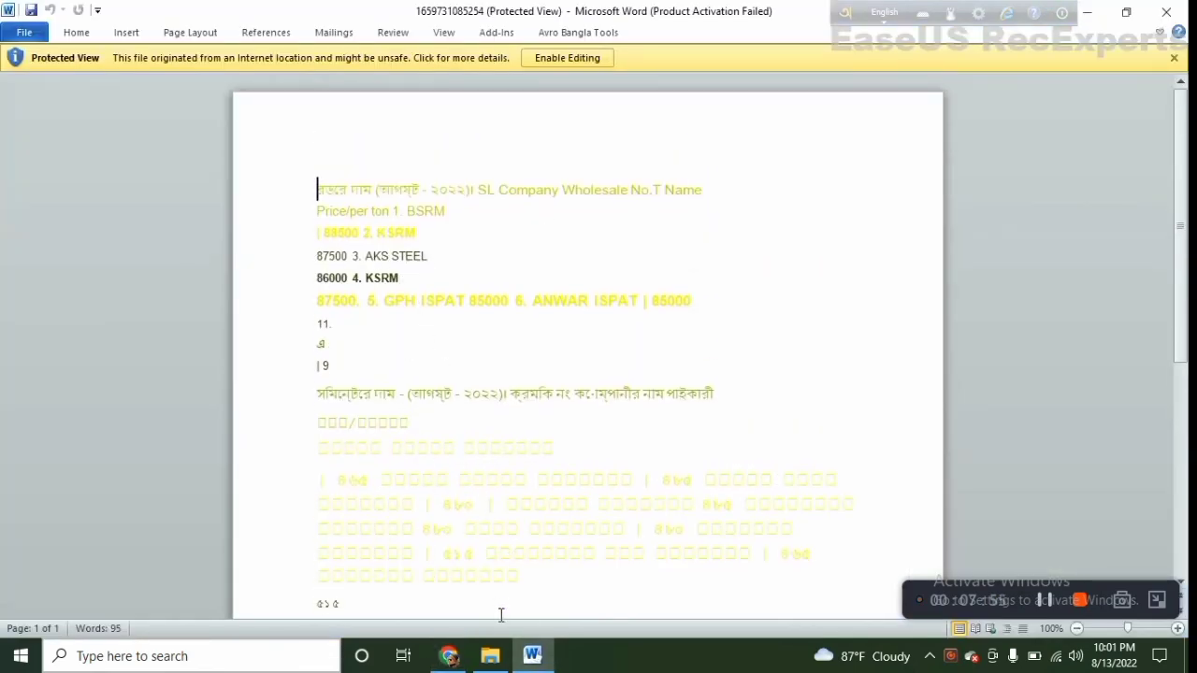
{"action": "left_click", "coordinate": [449, 657]}
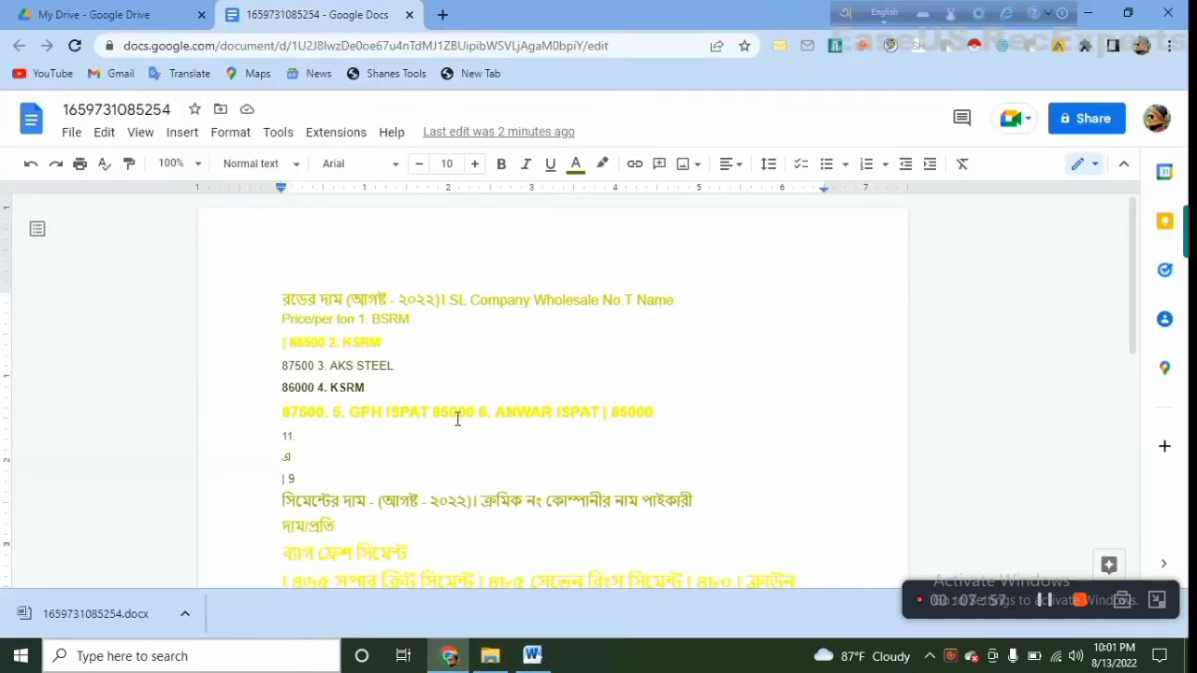